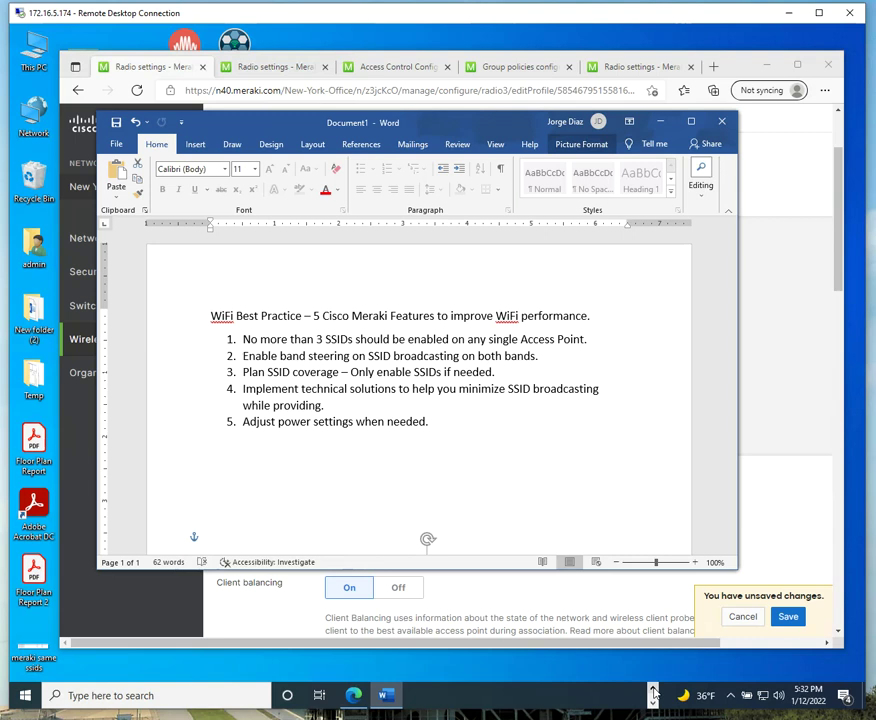
Switch to inSSIDer and examine the other SSIDs on SSID1's radio and the 2.4 GHz and 5 GHz spectrum graphs.
left_click(653, 689)
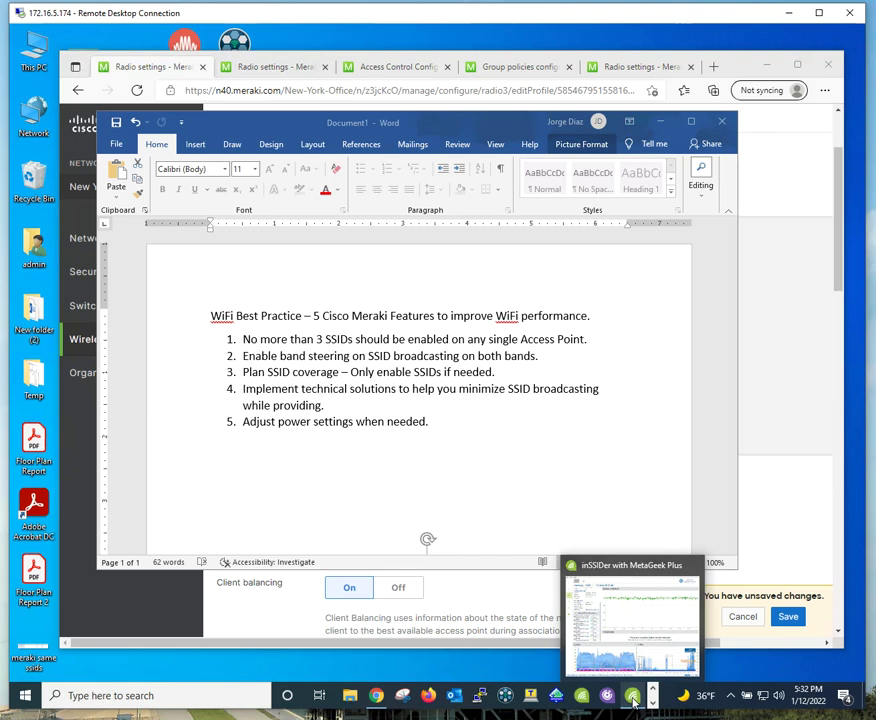
left_click(633, 697)
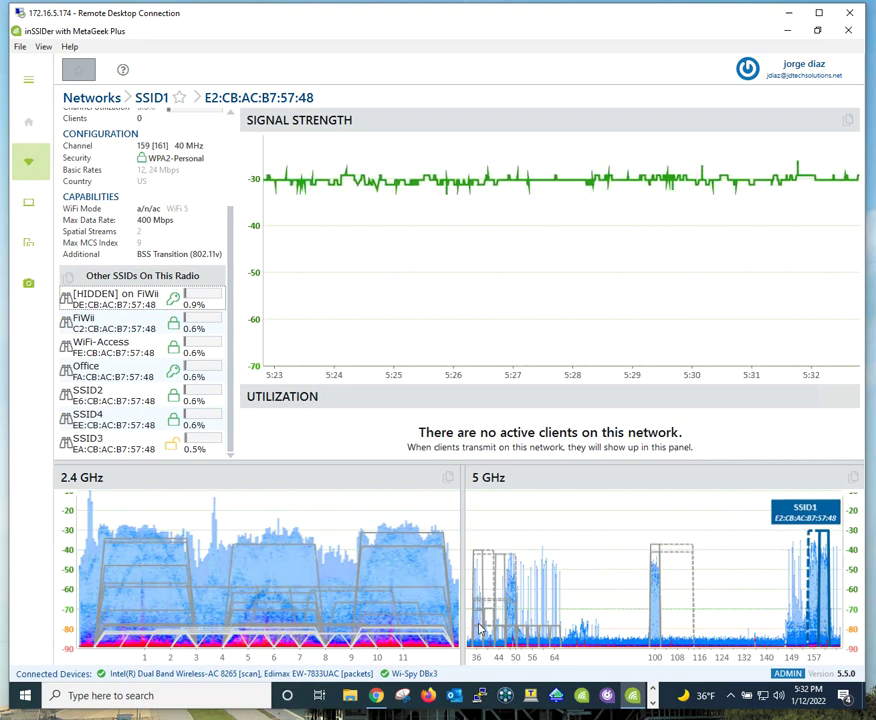
left_click(787, 36)
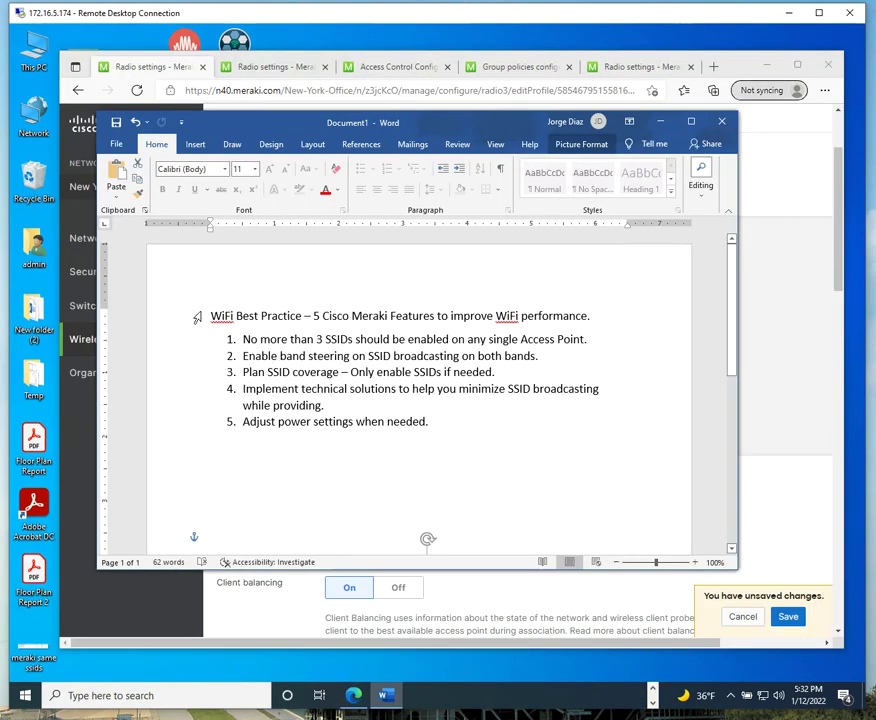
Highlight the WiFi Best Practice title and the first list item about no more than 3 SSIDs in the Word document.
left_click_drag(211, 316, 588, 320)
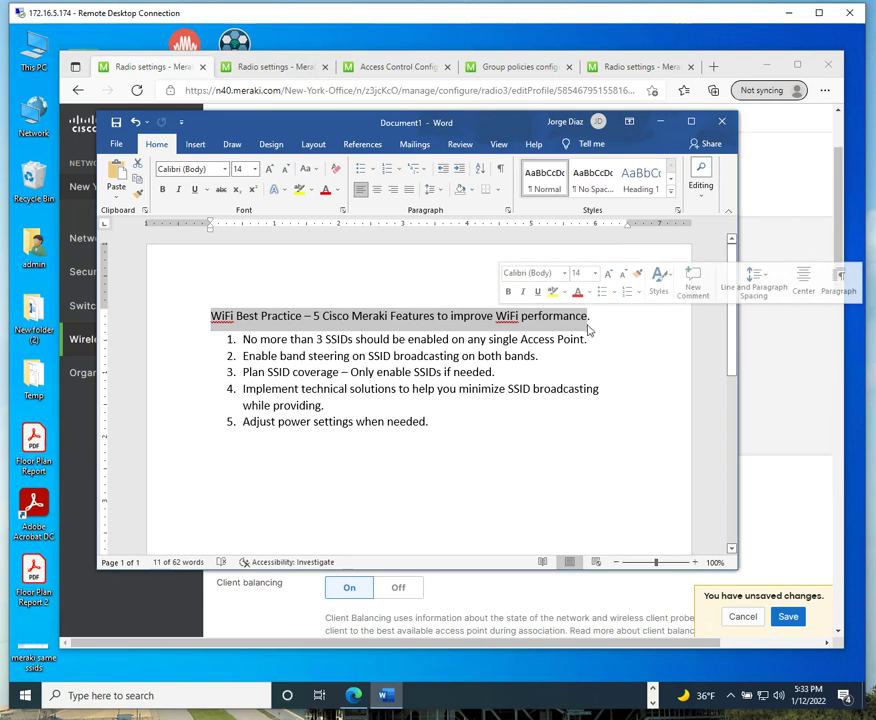
left_click(611, 339)
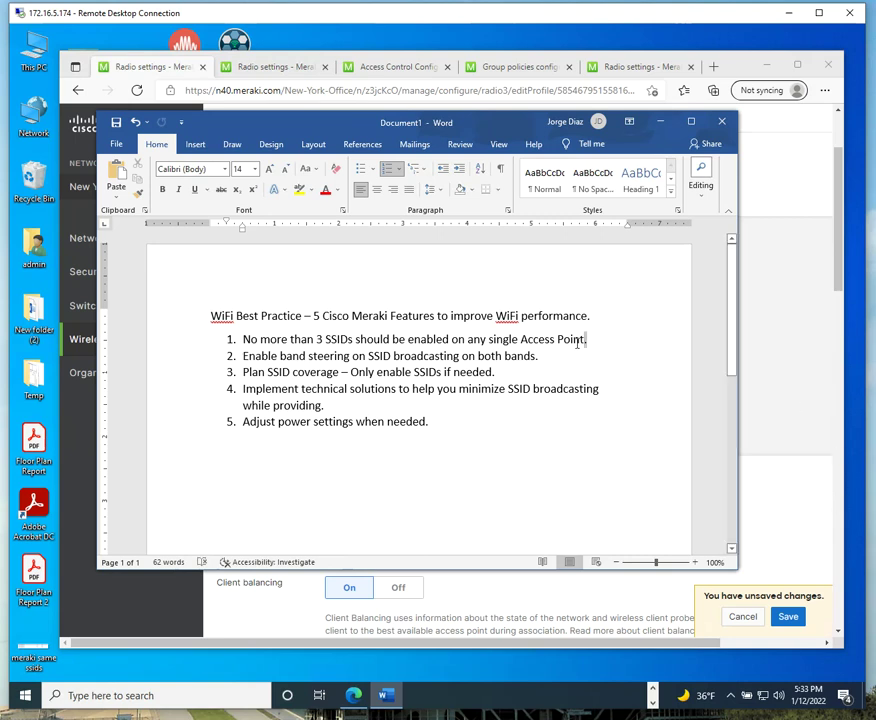
left_click_drag(577, 344, 231, 342)
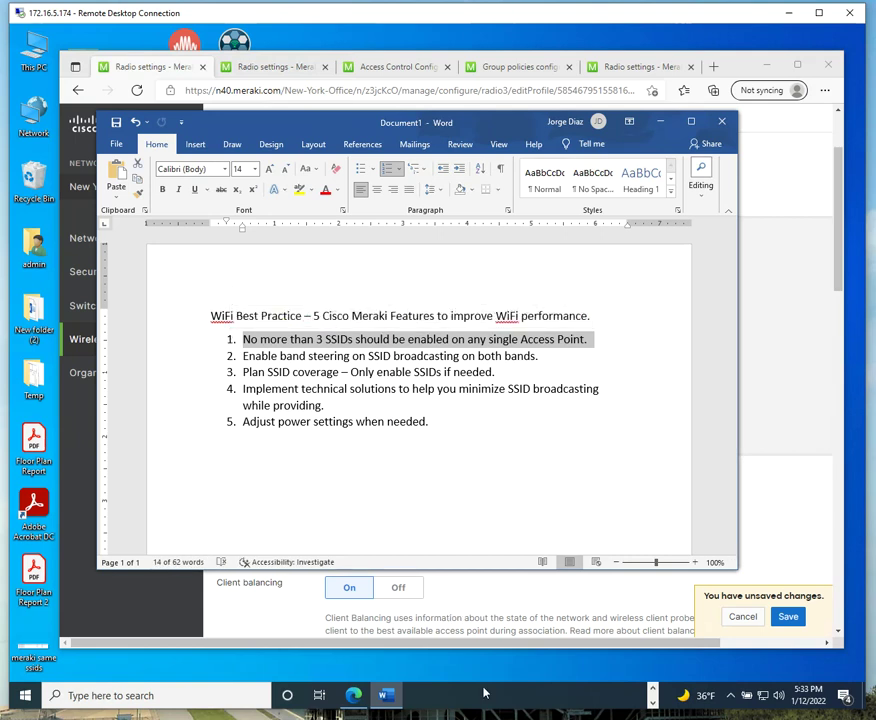
Switch to inSSIDer, enlarge the 2.4 GHz and 5 GHz spectrum graphs, and examine the channel usage.
mouse_move(652, 690)
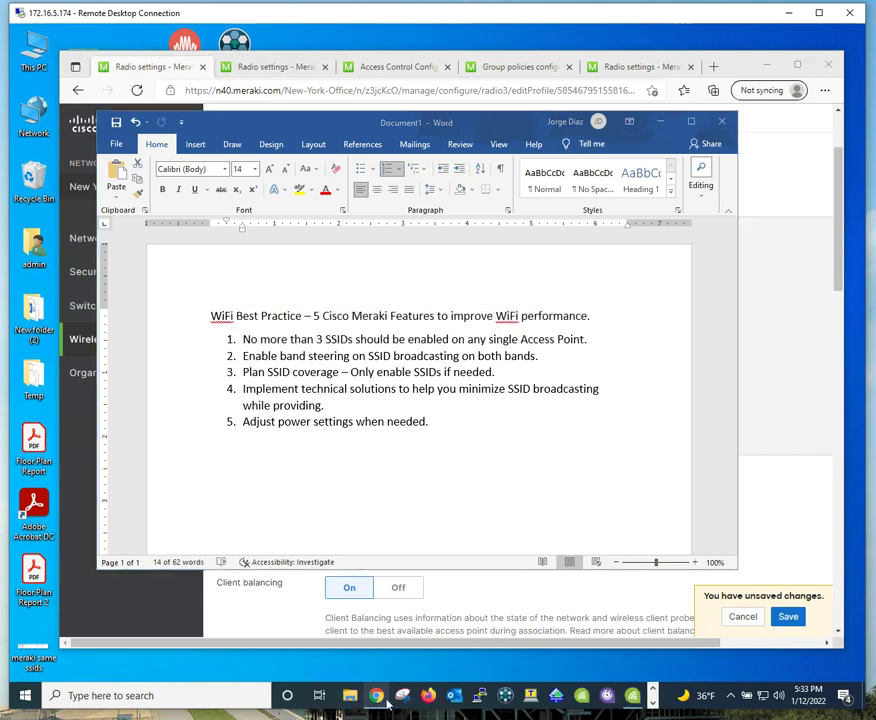
left_click(632, 697)
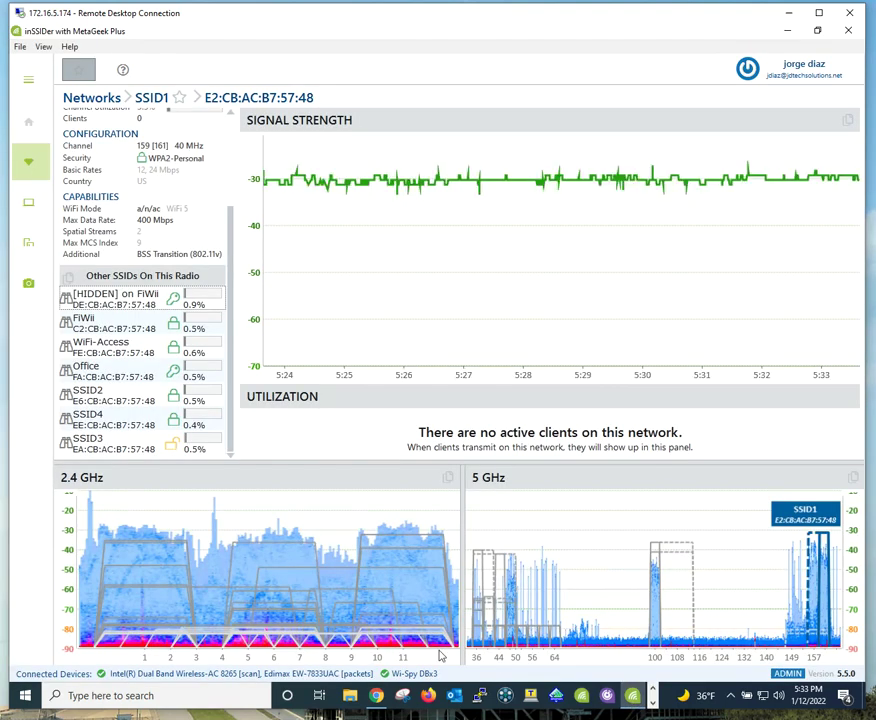
left_click_drag(379, 463, 385, 385)
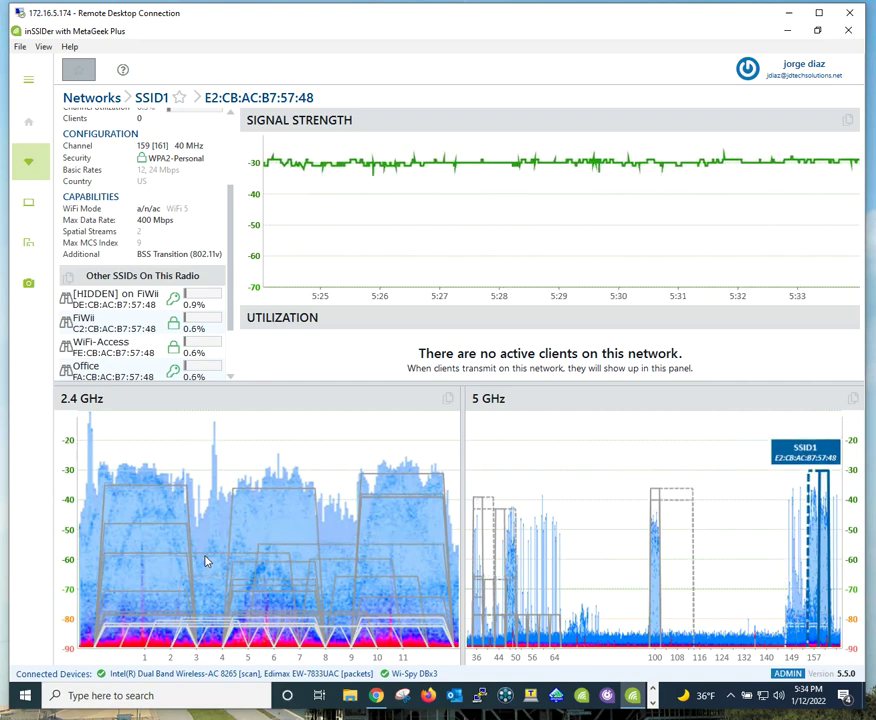
left_click(788, 33)
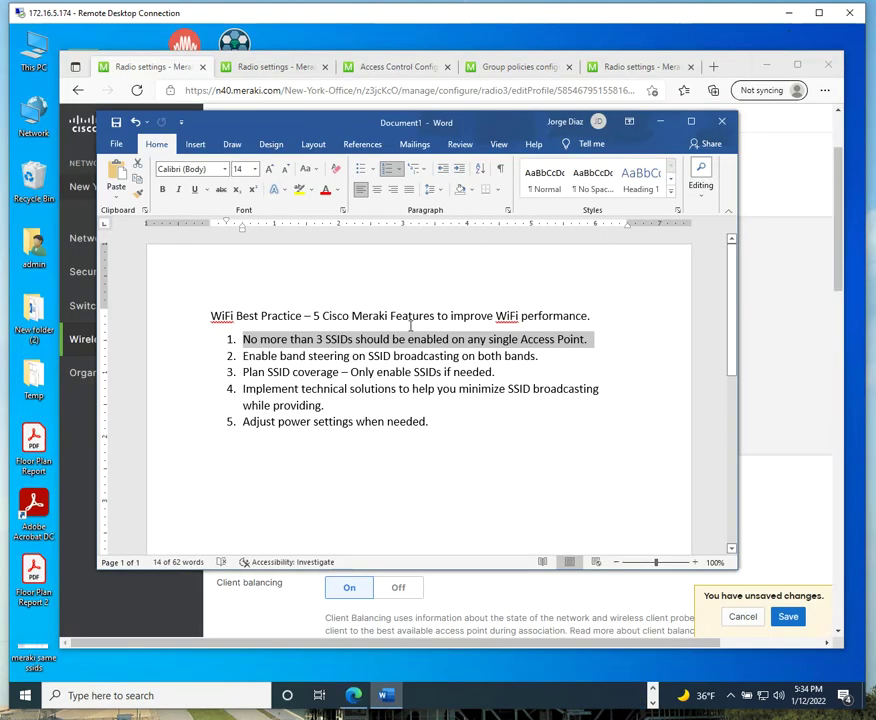
Highlight the band steering item in the Word list and bring up Meraki's per-SSID band selection table in the RF profile.
left_click(366, 355)
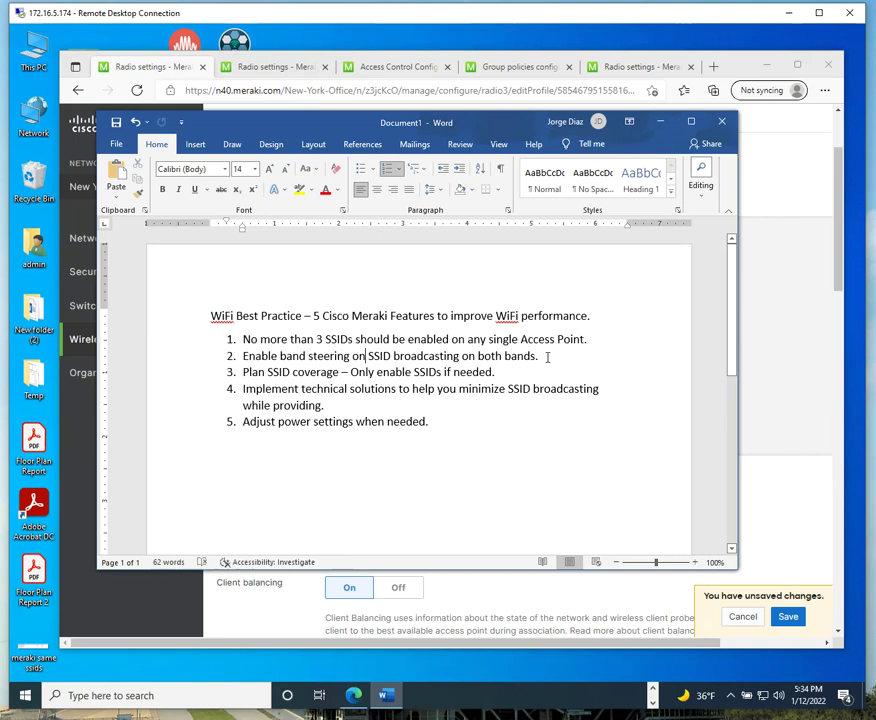
left_click_drag(543, 356, 357, 341)
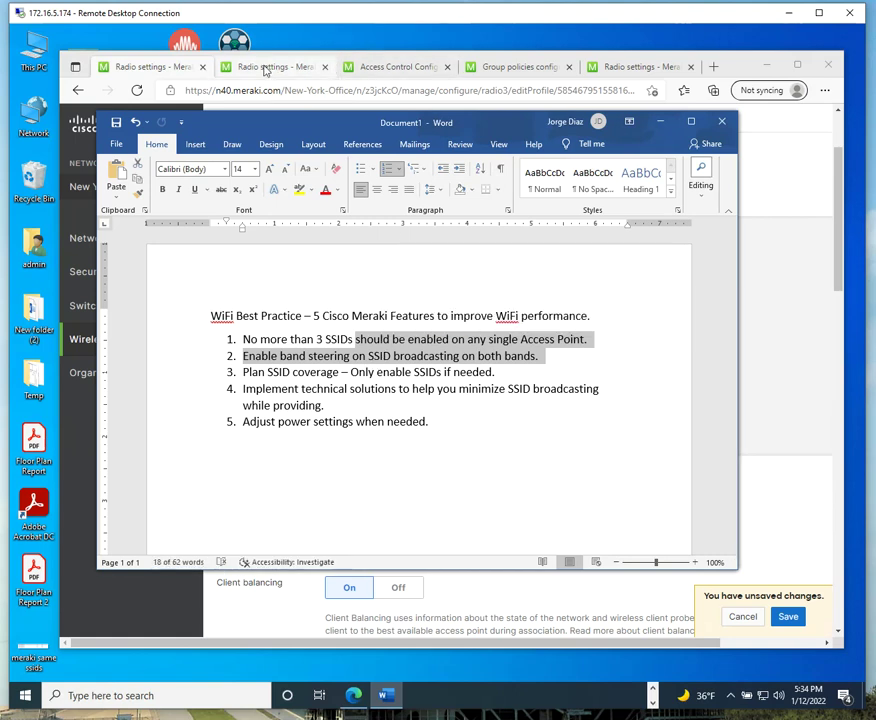
left_click(263, 68)
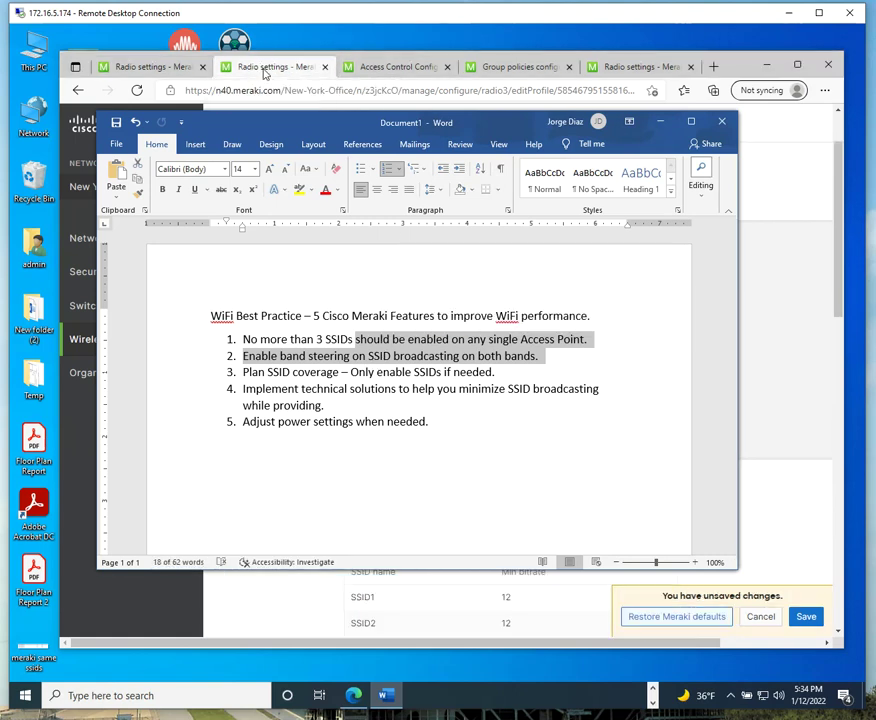
left_click(662, 122)
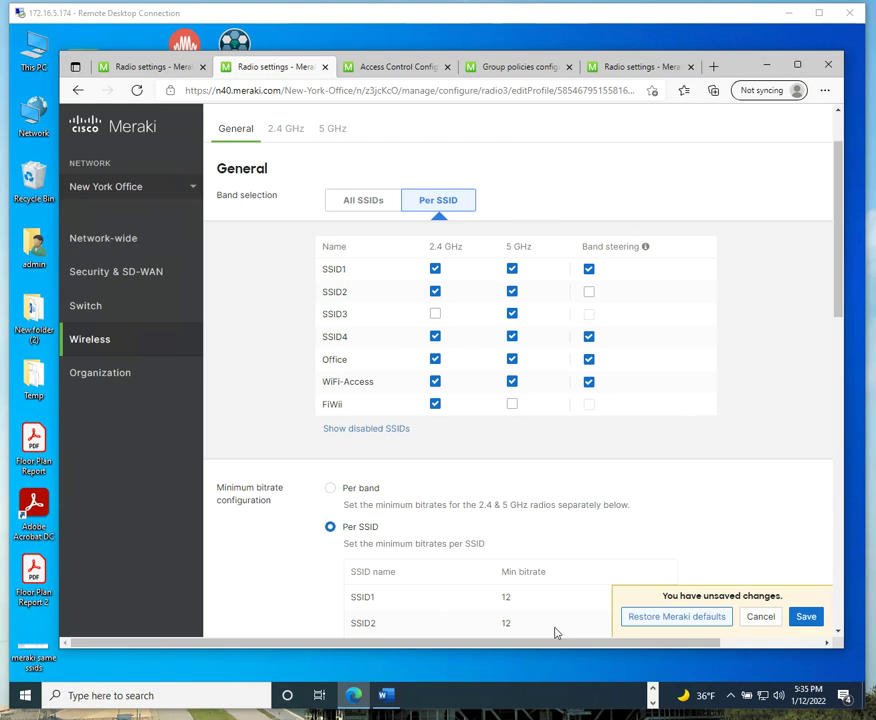
Switch to inSSIDer and compare the 2.4 GHz spectrum with the 5 GHz spectrum.
mouse_move(650, 716)
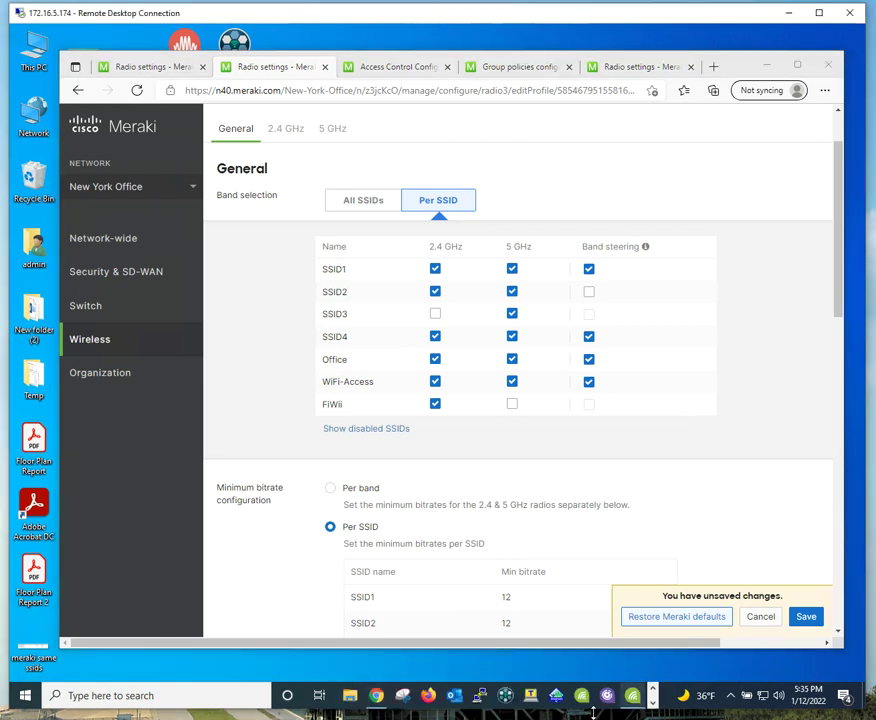
left_click(631, 697)
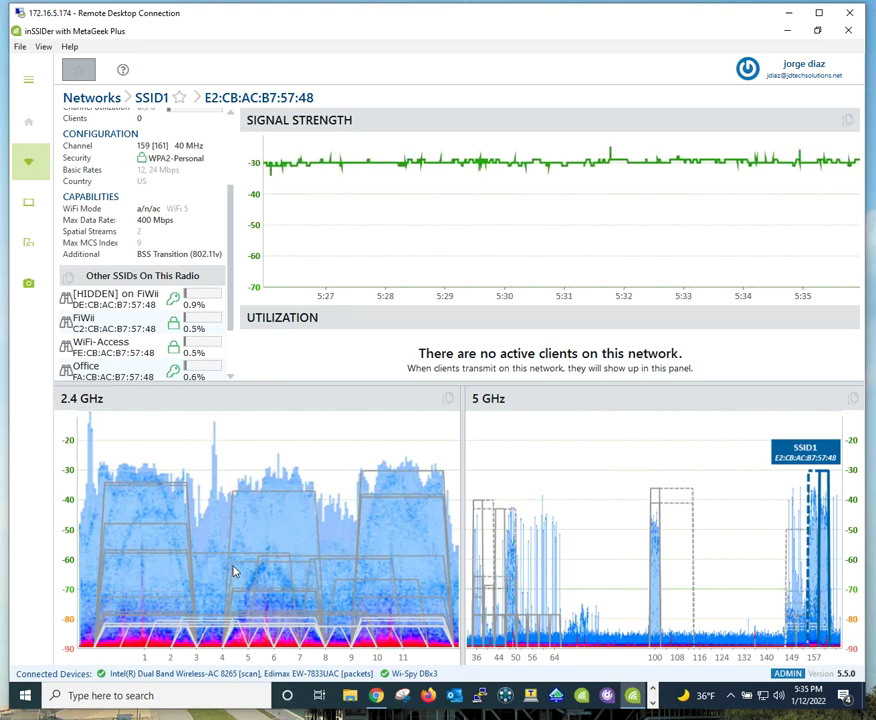
left_click(790, 31)
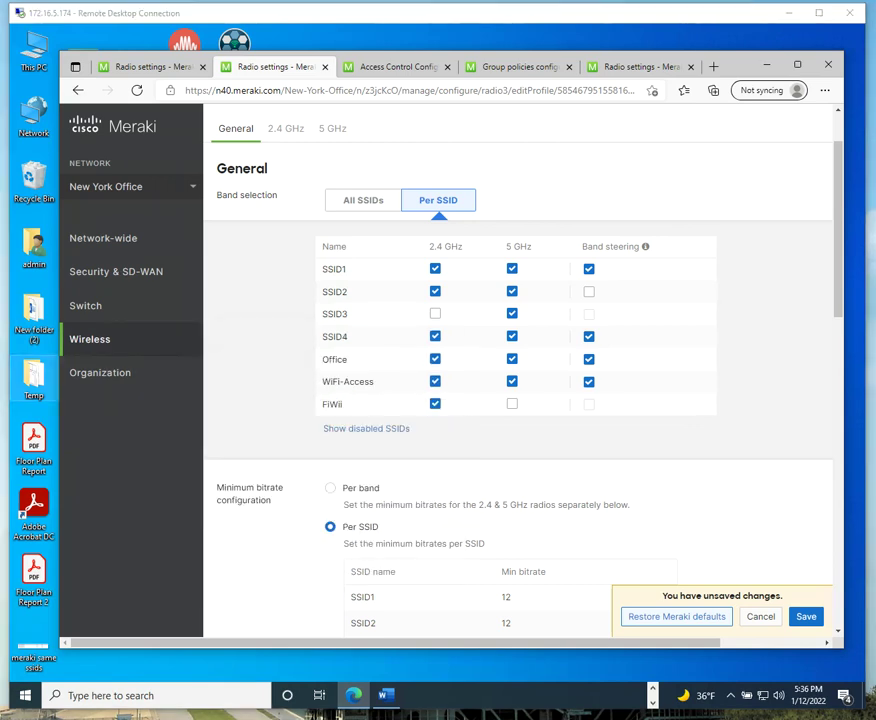
Return to the Word document and highlight the third list item about planning SSID coverage.
left_click(387, 696)
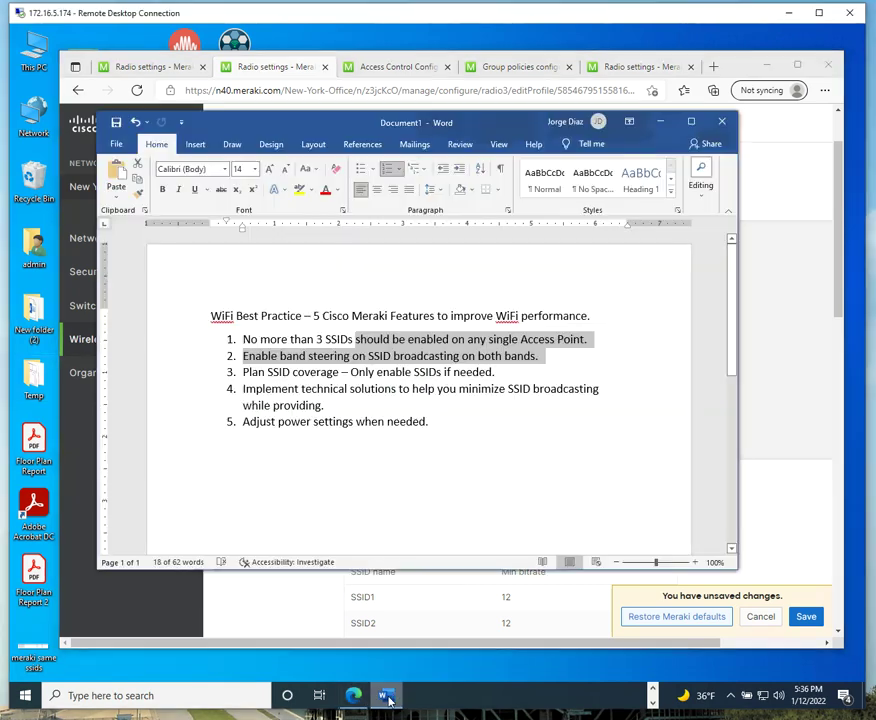
left_click(261, 390)
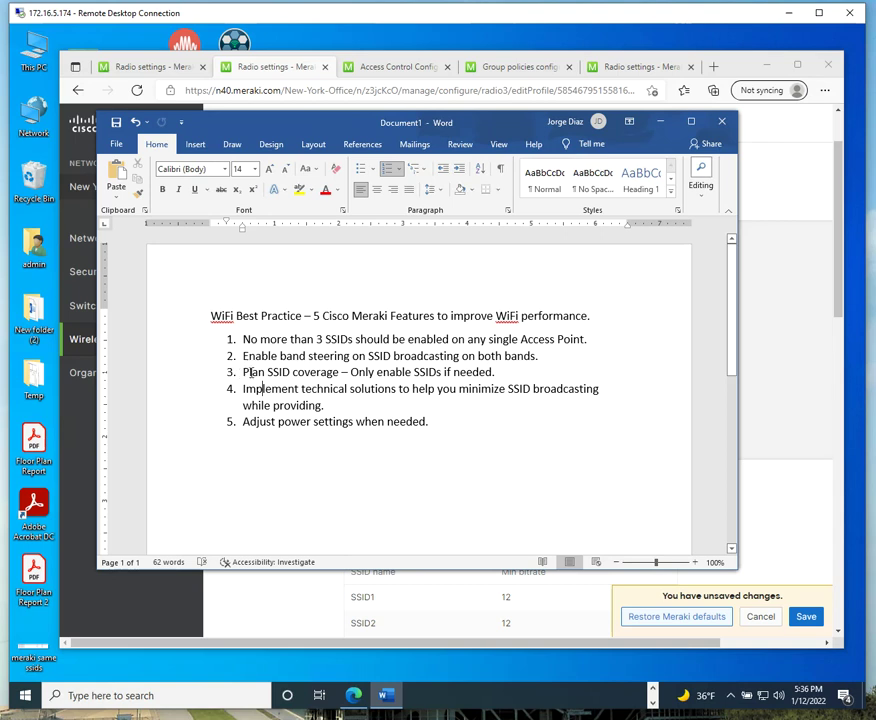
left_click_drag(245, 372, 494, 372)
Switch to inSSIDer and examine the complete list of other SSIDs broadcast on SSID1's radio.
left_click(657, 122)
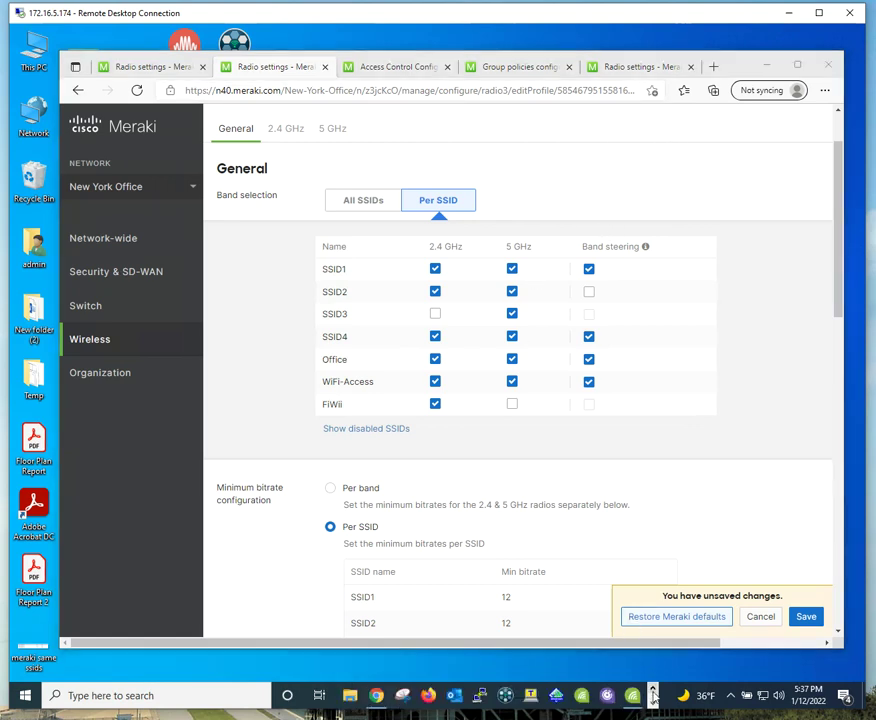
left_click(632, 700)
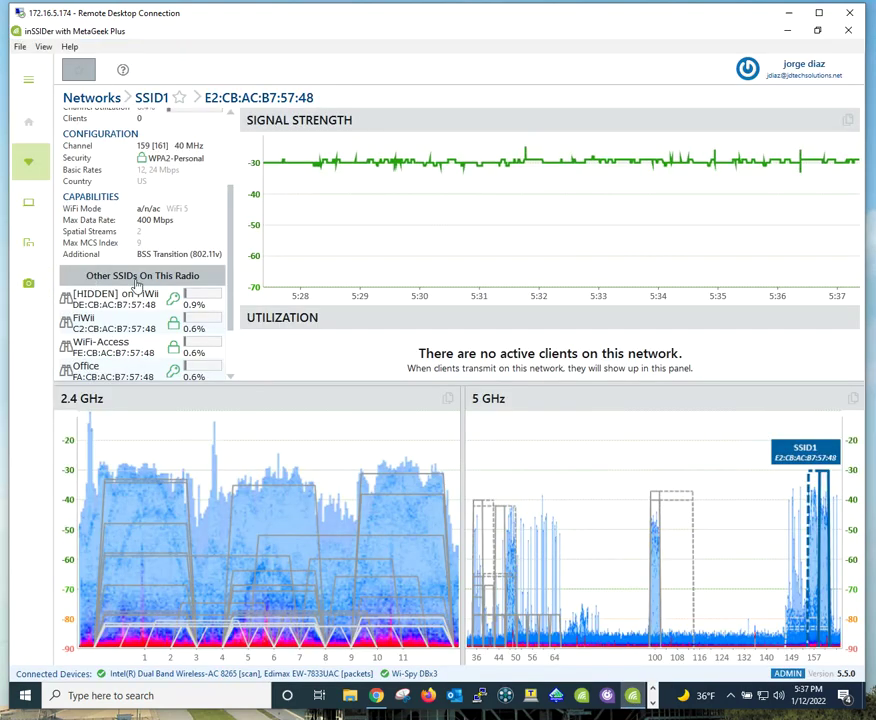
scroll(158, 287, "down", 2)
scroll(158, 287, "down", 1)
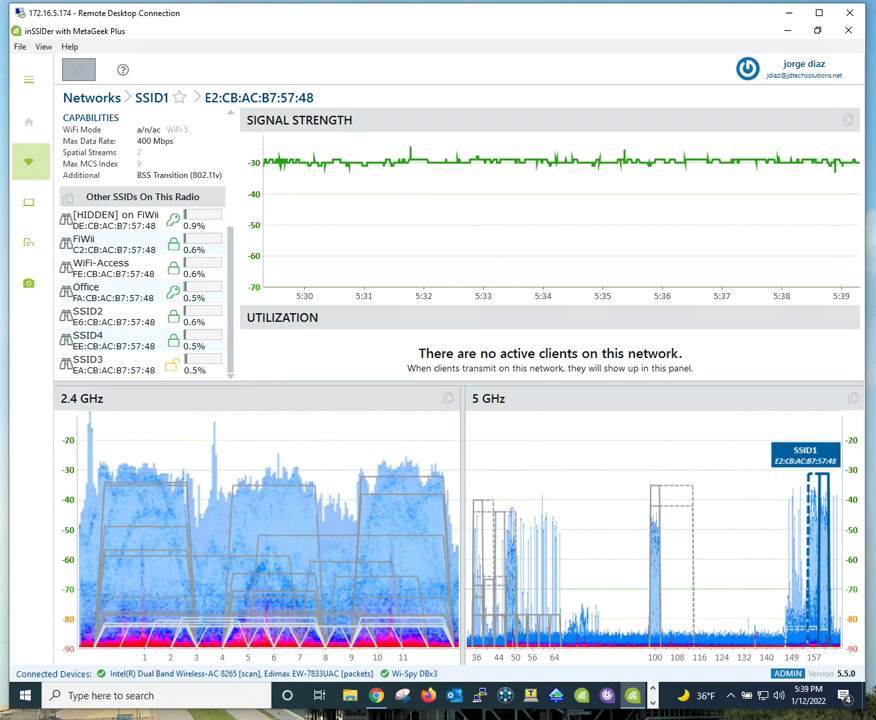
left_click(788, 31)
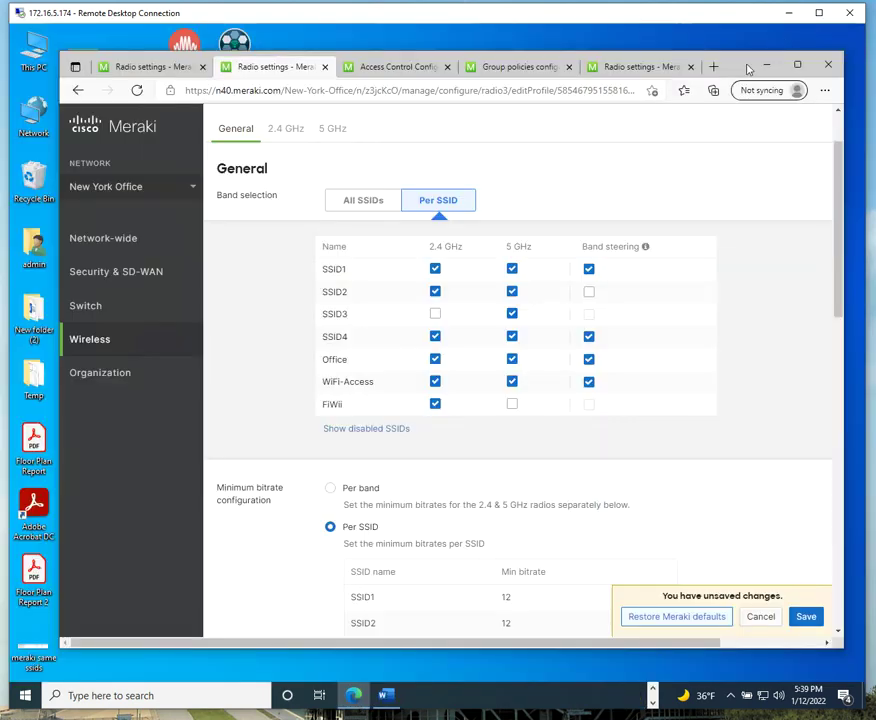
Open the wireless SSID availability page for the New York Office network, leaving the RF profile without saving its changes.
left_click(398, 67)
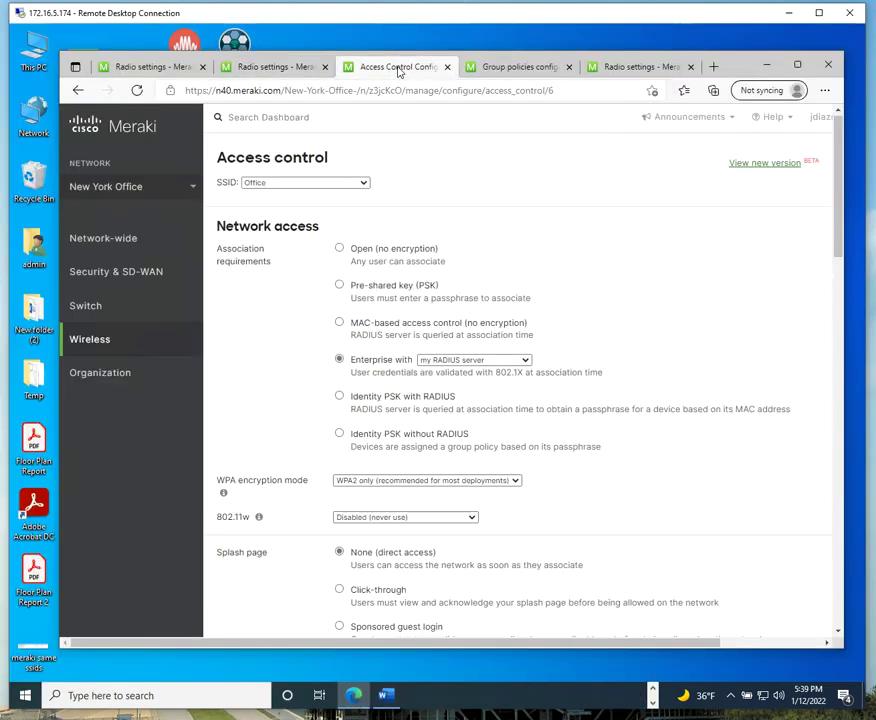
left_click(520, 67)
scroll(319, 470, "up", 1)
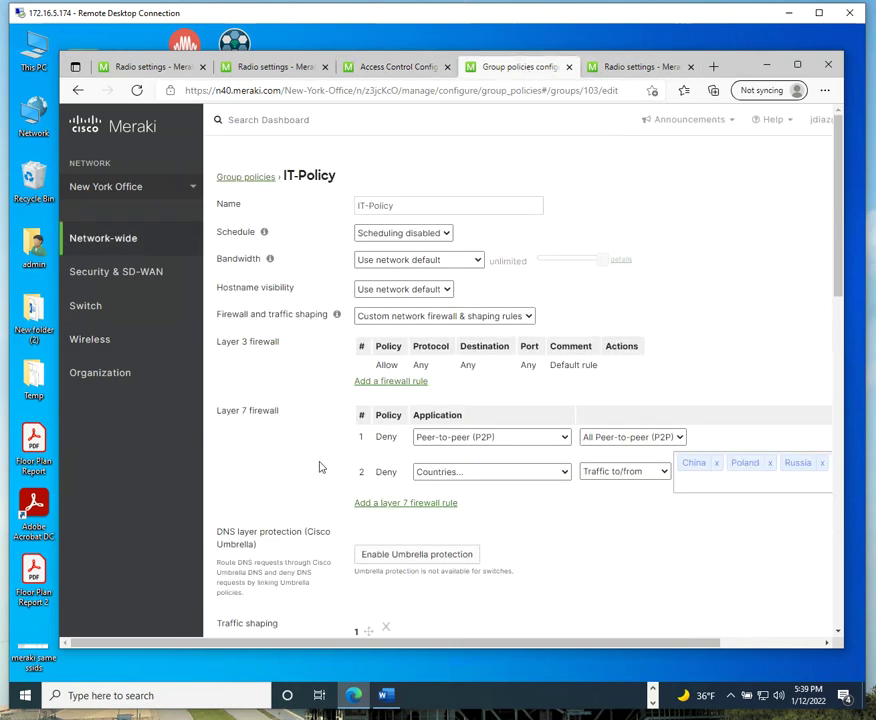
left_click(270, 70)
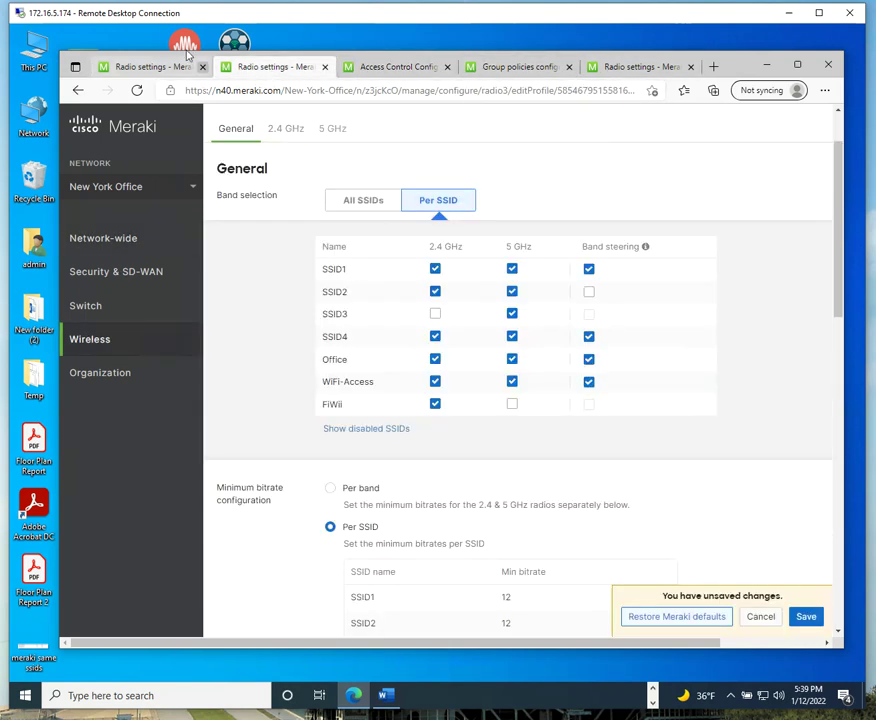
left_click(155, 70)
scroll(270, 237, "up", 1)
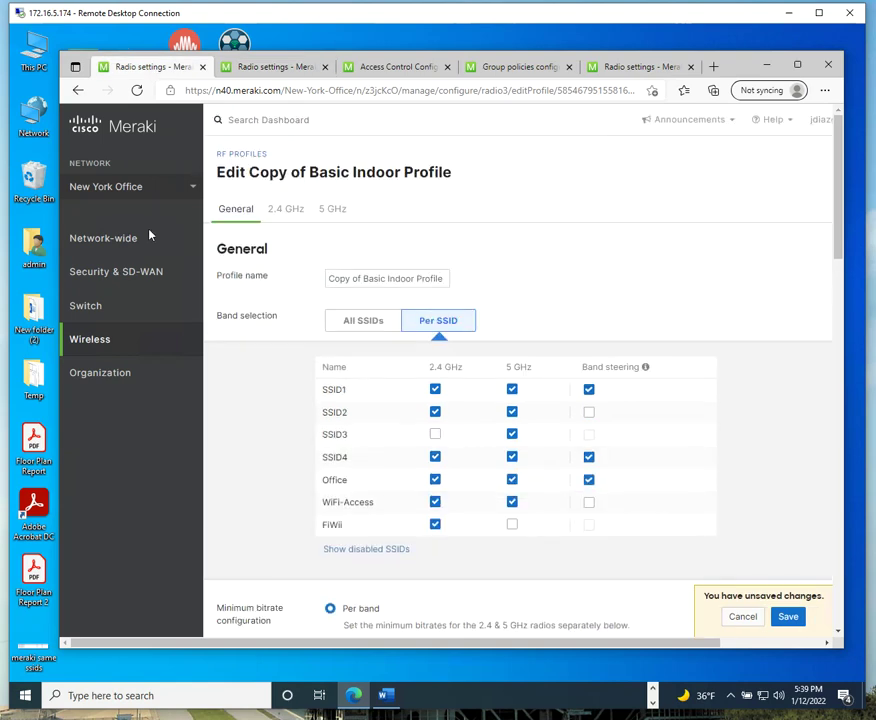
mouse_move(137, 355)
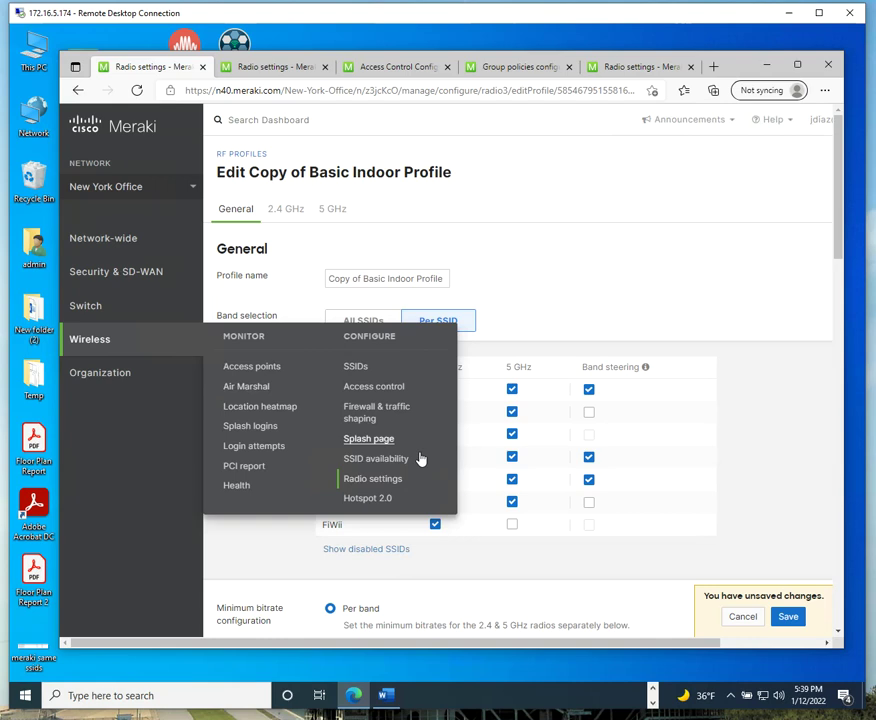
left_click(386, 466)
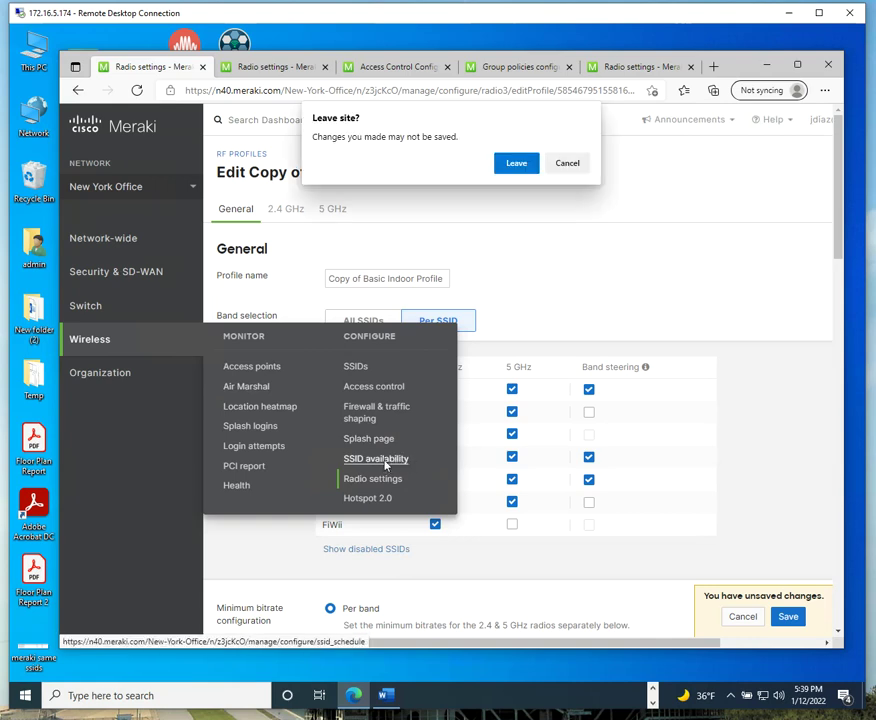
left_click(513, 165)
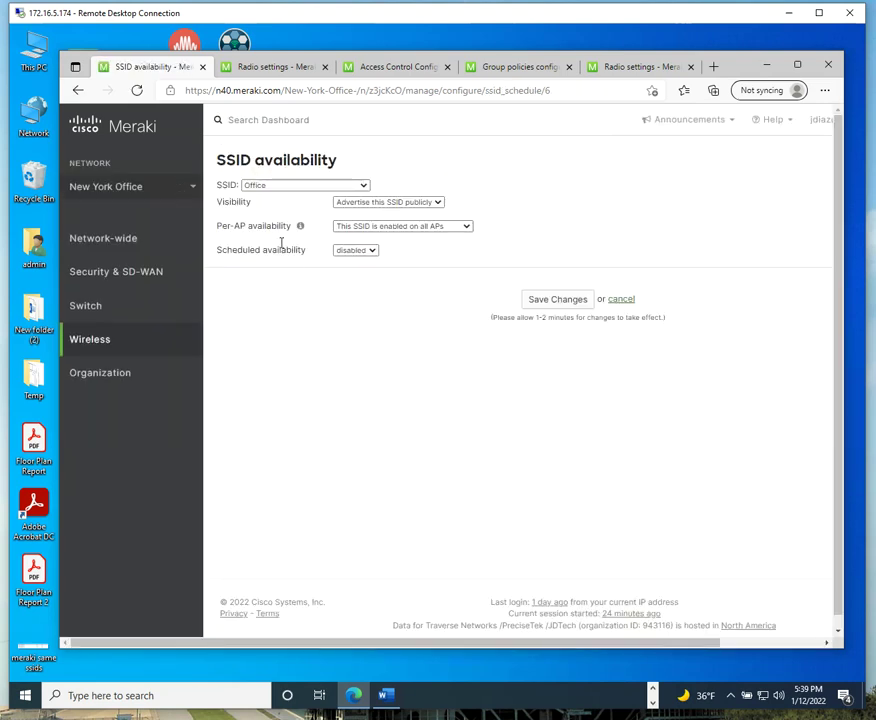
Set the WiFi-Access SSID's per-AP availability to "This SSID is enabled on some APs...".
left_click(344, 187)
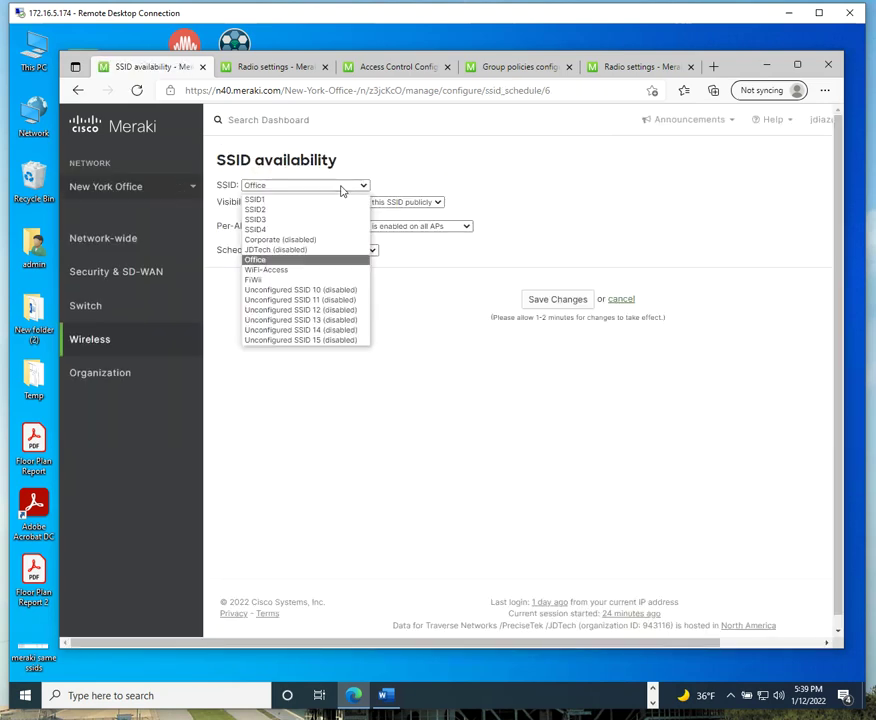
left_click(296, 272)
left_click(460, 228)
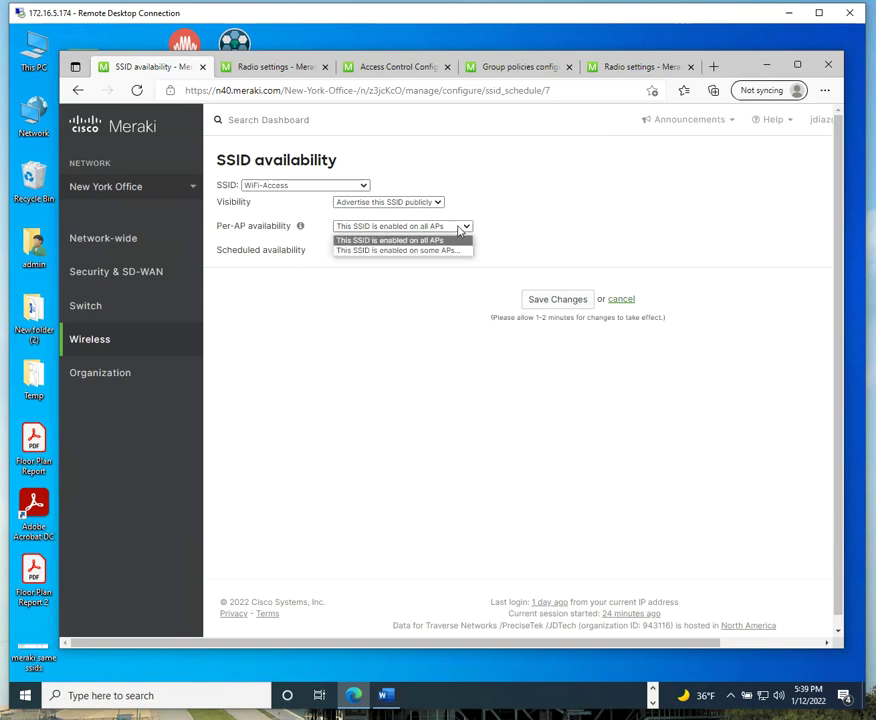
left_click(436, 252)
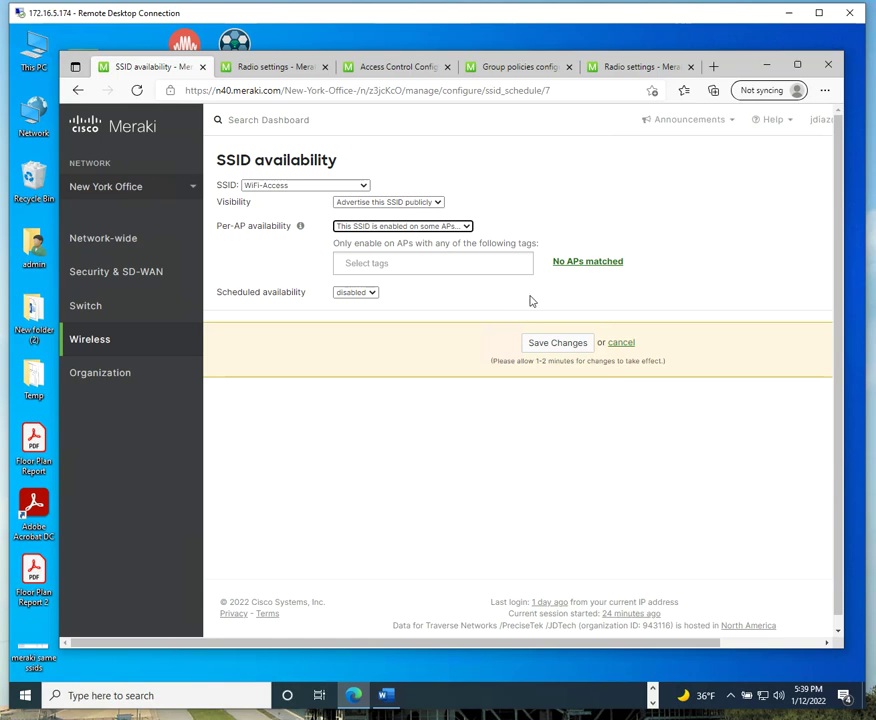
Switch to the Word document and highlight the fourth list item about technical solutions that minimize SSID broadcasting.
left_click(386, 695)
left_click(324, 389)
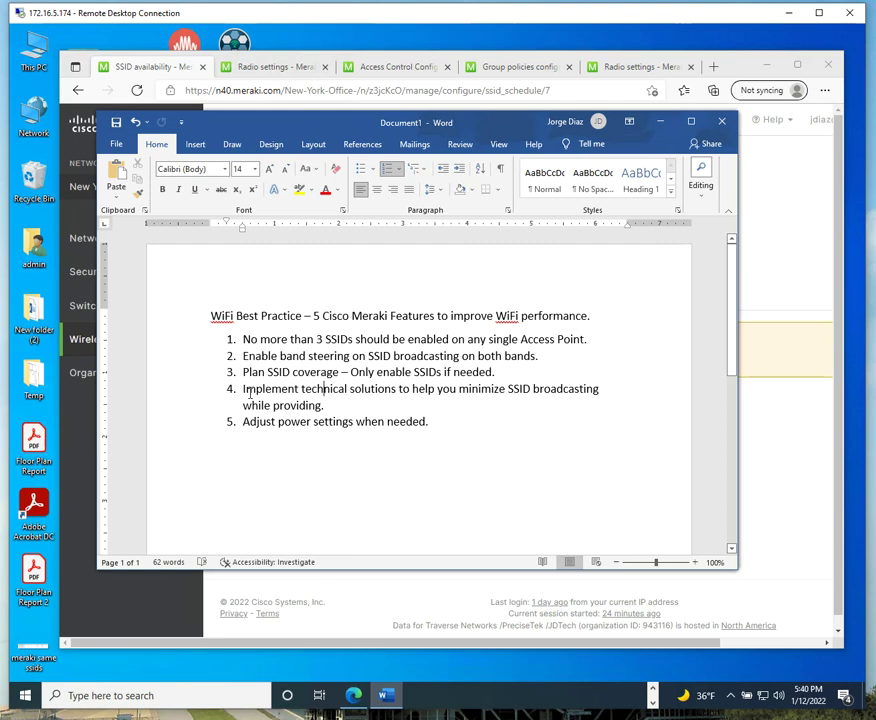
left_click(346, 407)
left_click_drag(242, 390, 560, 389)
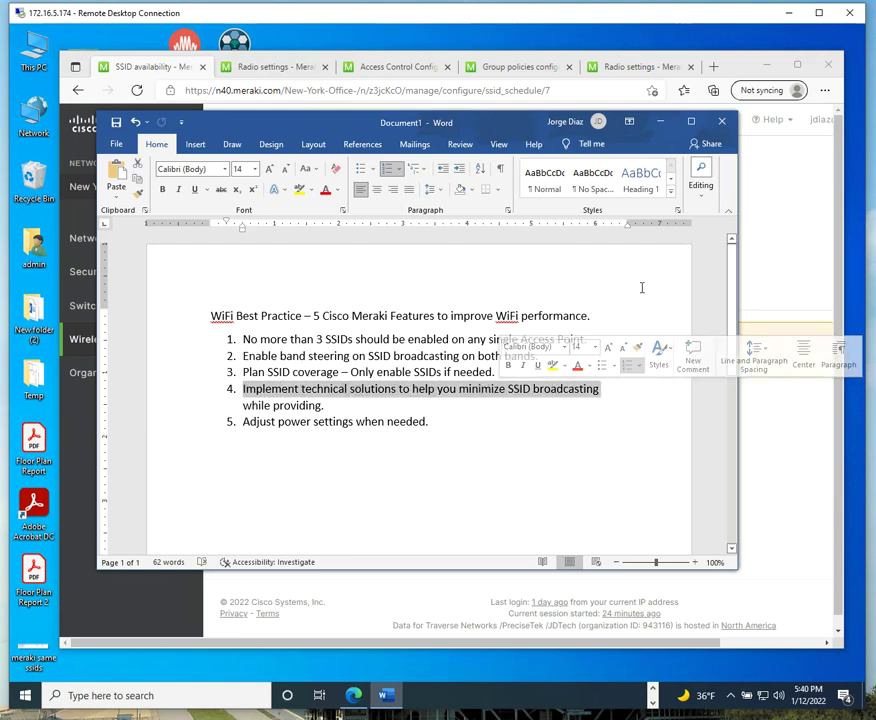
Minimize the Word document, open the New York Office wireless SSIDs overview without saving the availability changes, and show all SSIDs.
left_click(660, 121)
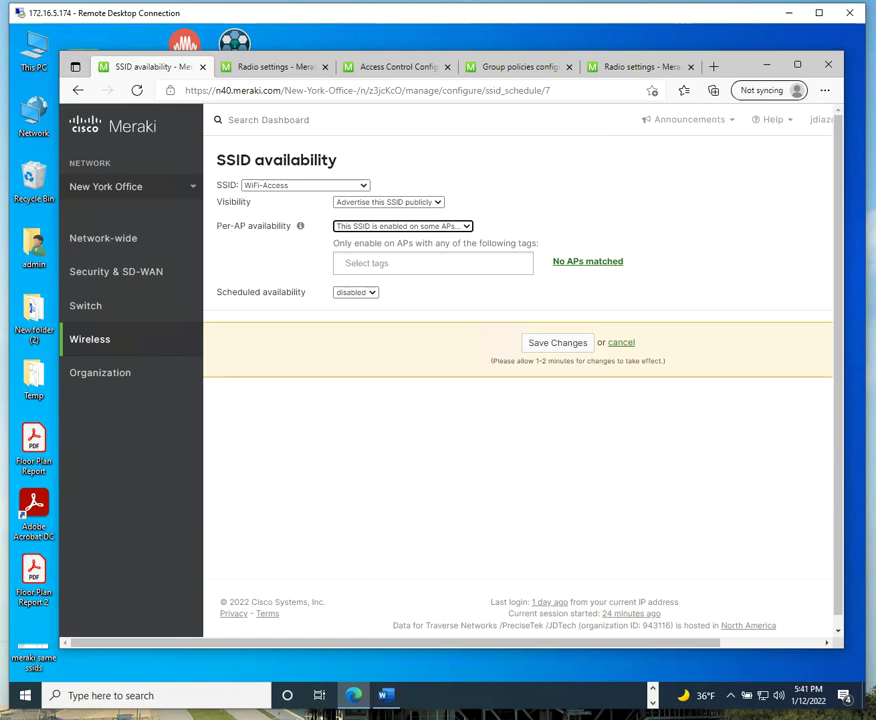
mouse_move(158, 353)
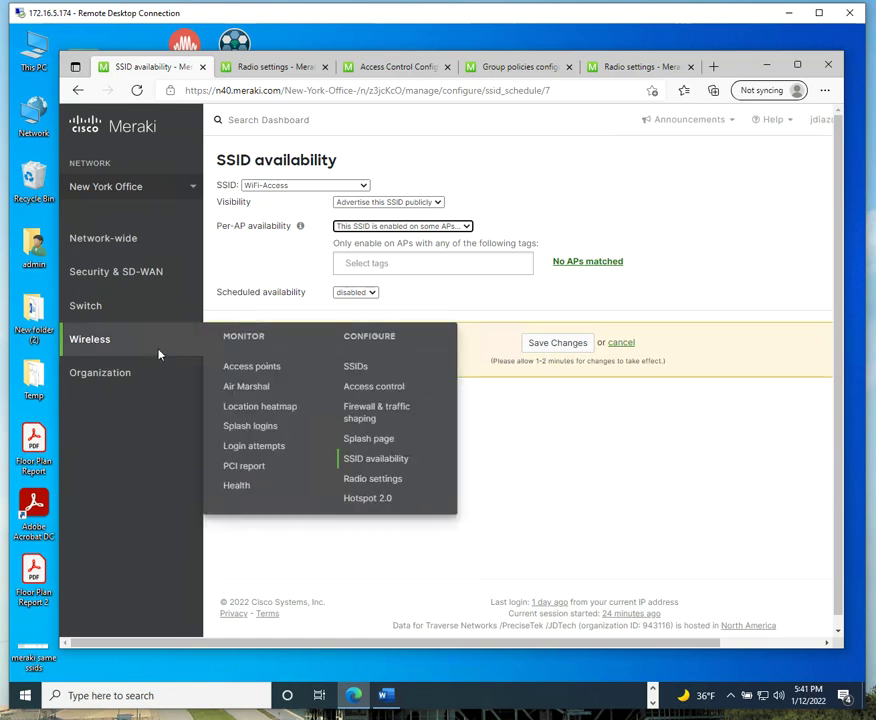
left_click(354, 366)
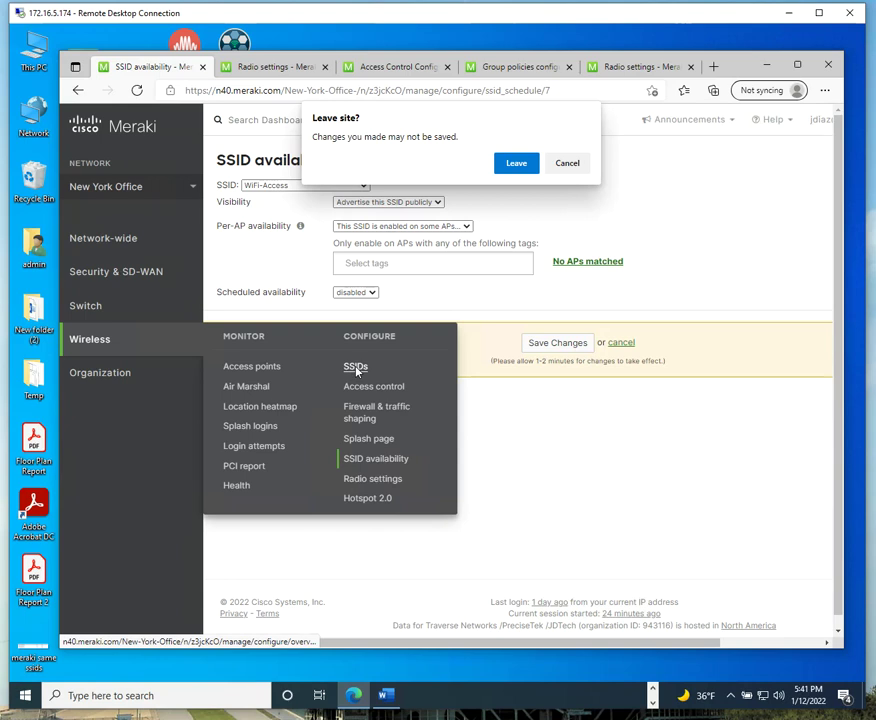
left_click(515, 164)
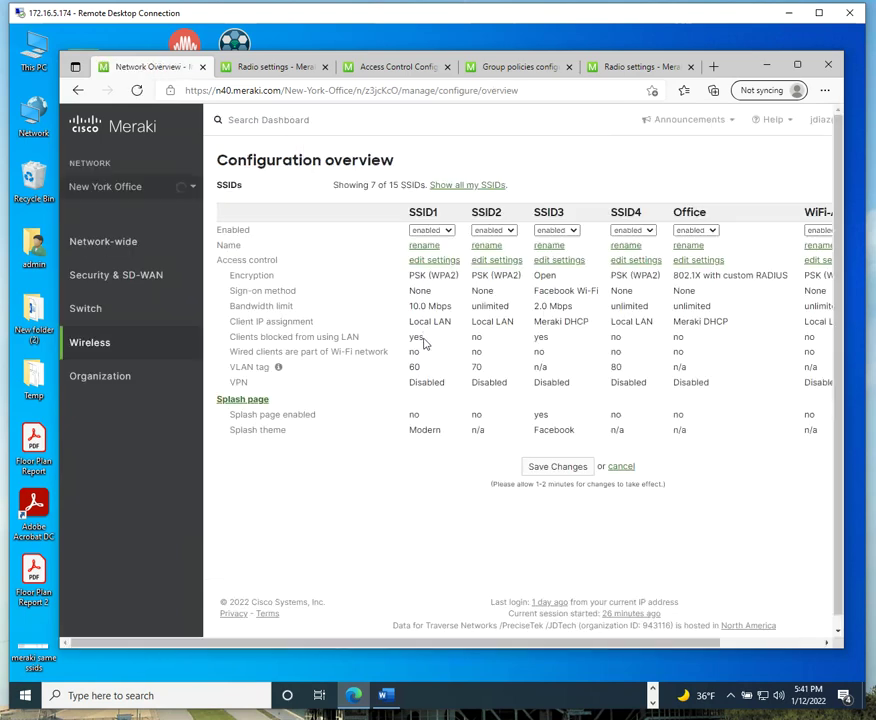
left_click(442, 187)
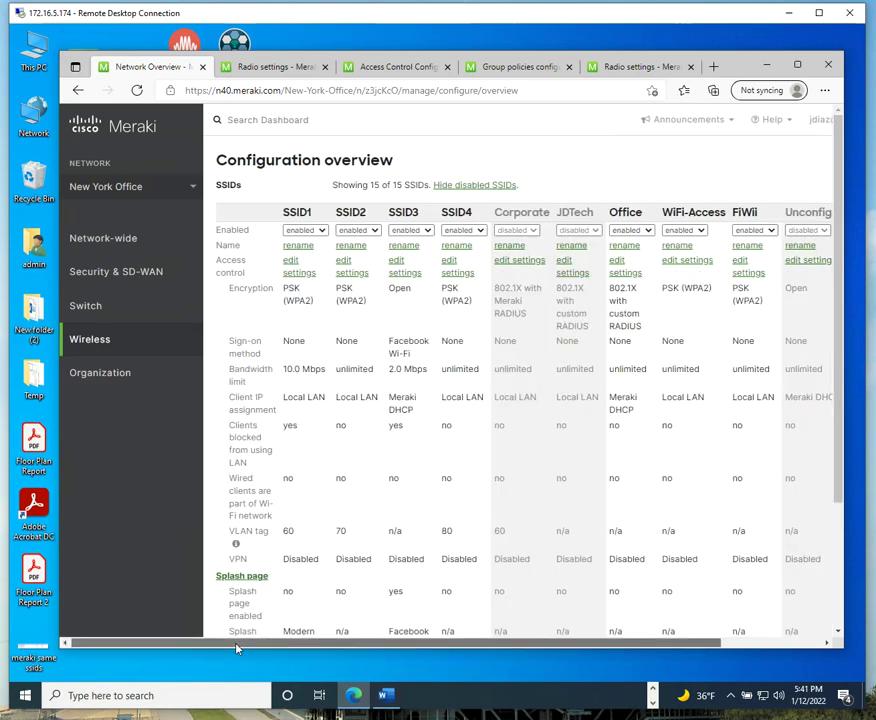
left_click_drag(237, 648, 435, 670)
scroll(289, 630, "left", 3)
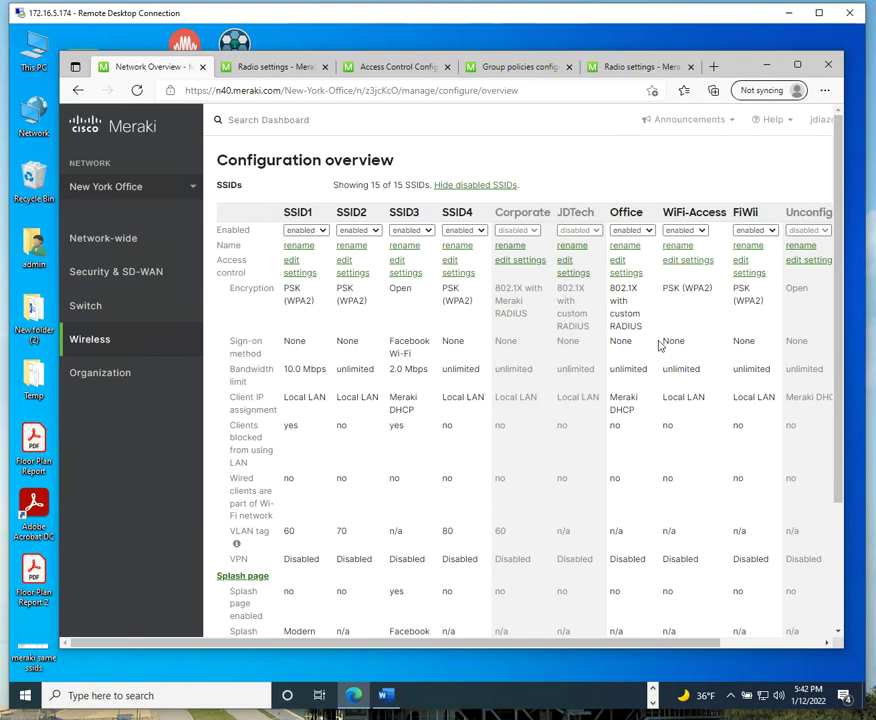
Open the Office SSID's access control settings and view the authentication server choices for the Enterprise association requirement.
left_click(625, 274)
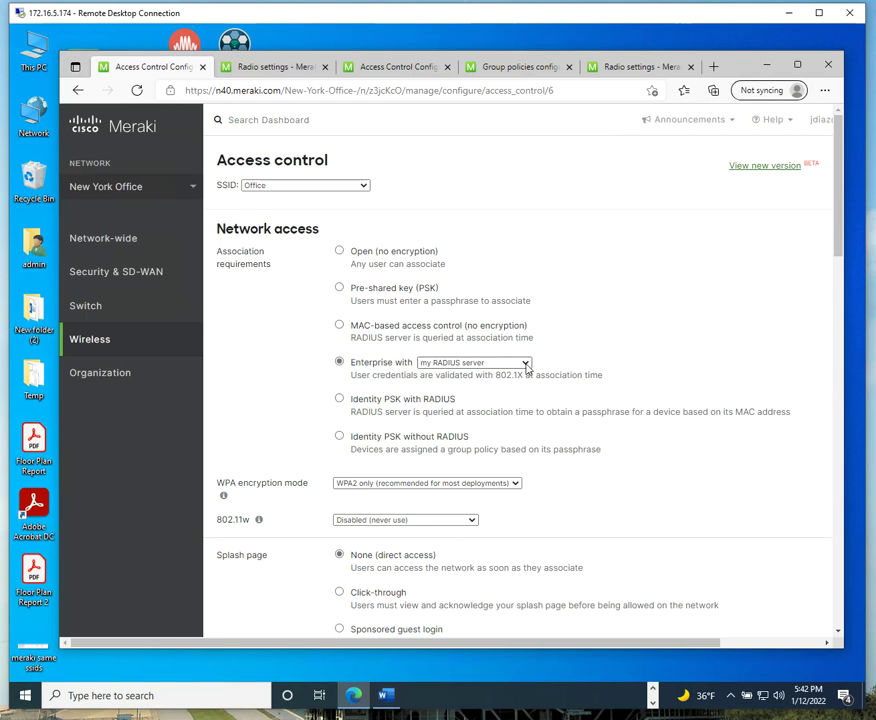
left_click(525, 363)
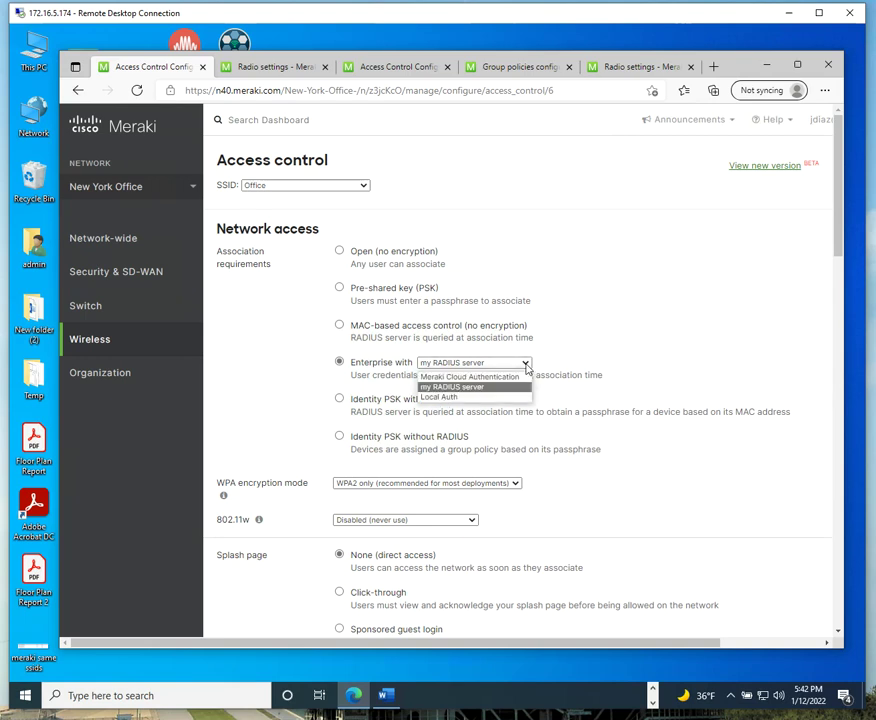
left_click(684, 382)
Examine the Office SSID's splash page, RADIUS server, group policy attribute and client IP assignment settings.
scroll(689, 385, "down", 2)
scroll(690, 385, "down", 1)
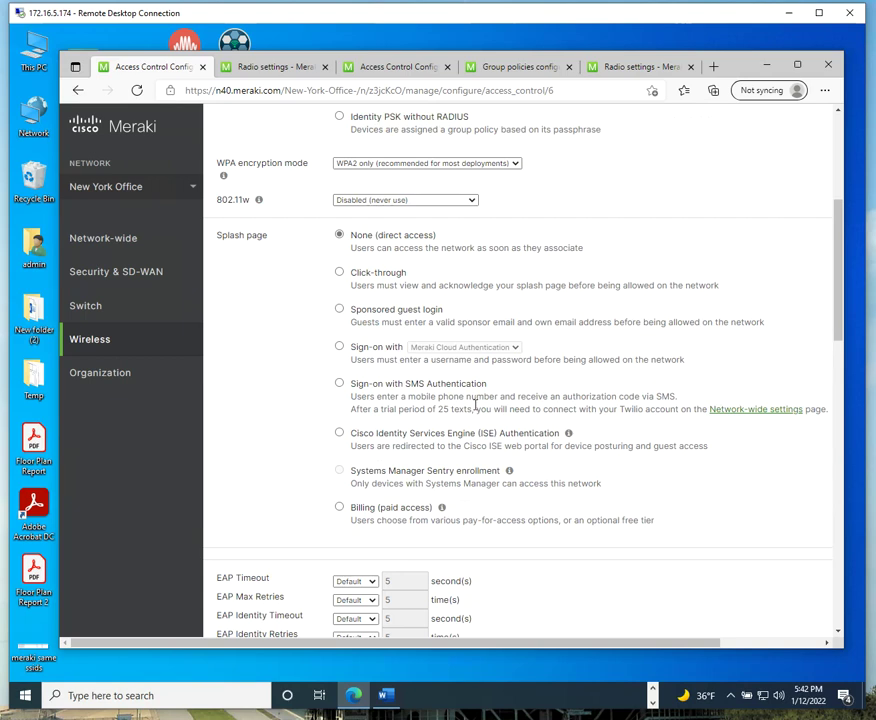
scroll(505, 420, "down", 1)
scroll(510, 419, "down", 1)
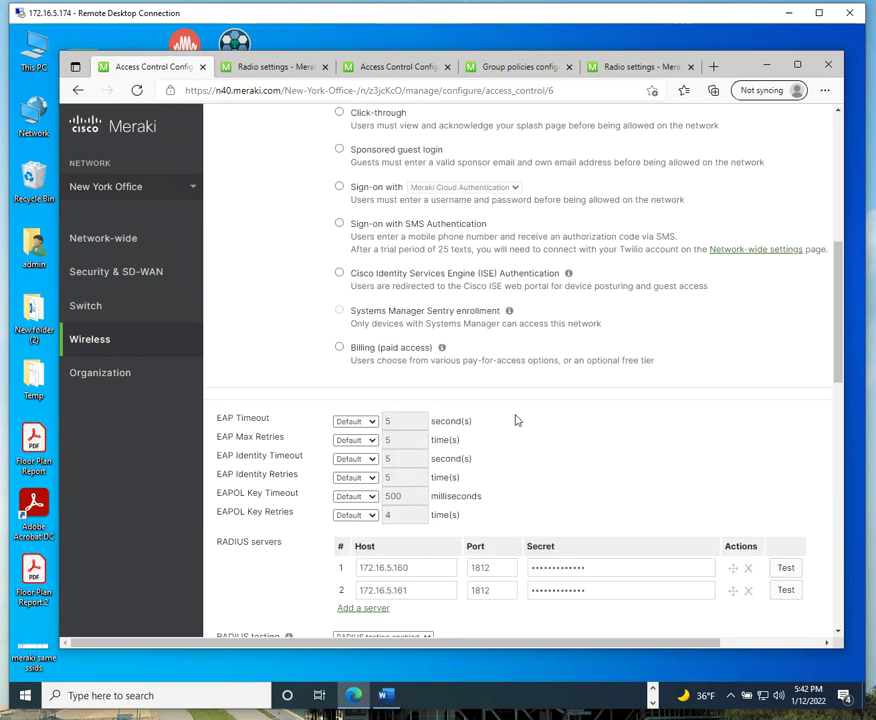
scroll(533, 423, "down", 1)
scroll(545, 424, "down", 1)
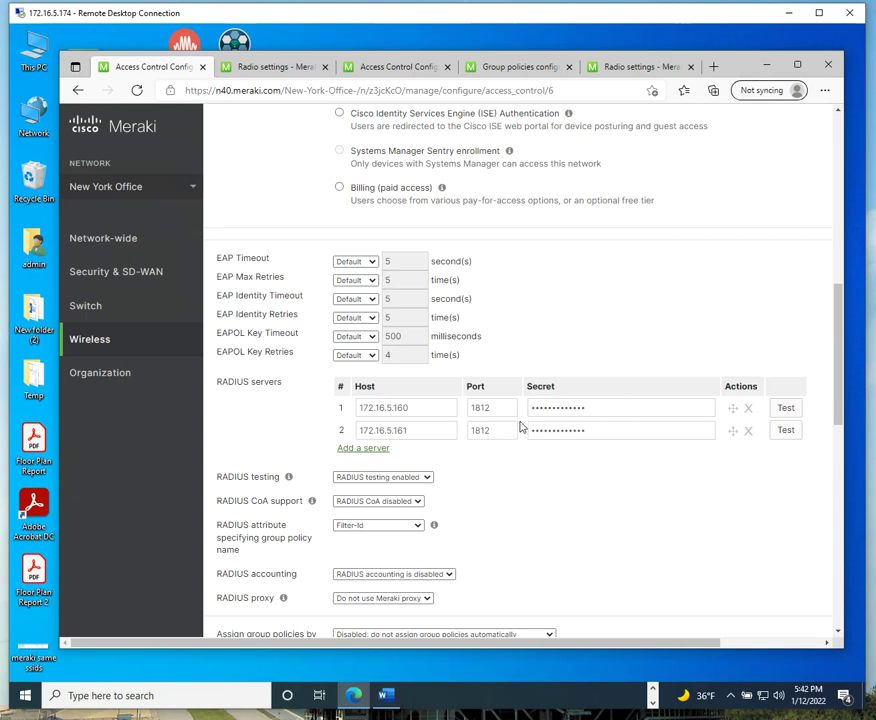
scroll(573, 417, "down", 4)
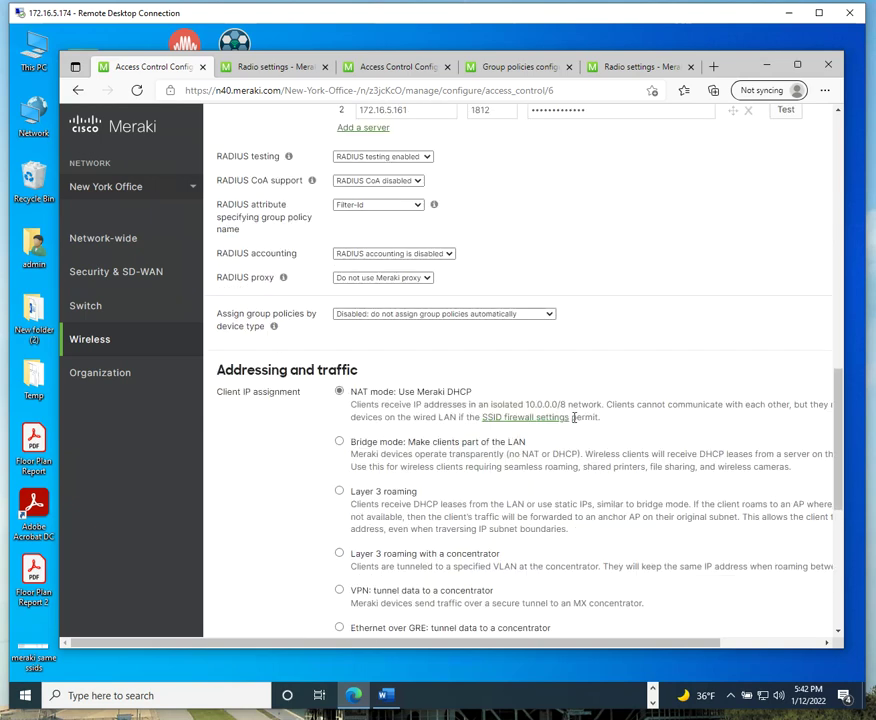
scroll(454, 428, "up", 6)
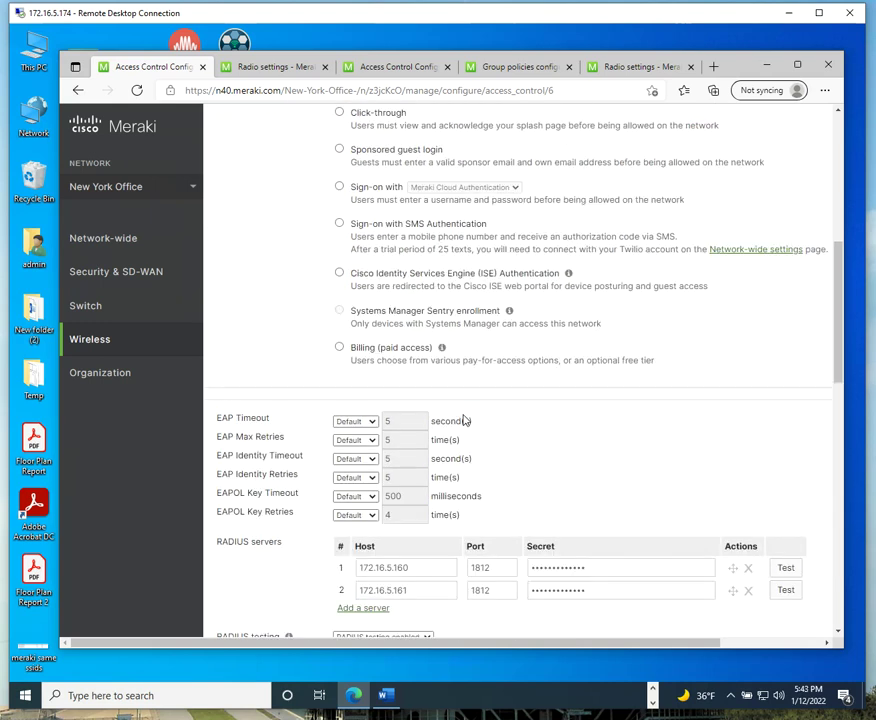
scroll(499, 420, "up", 6)
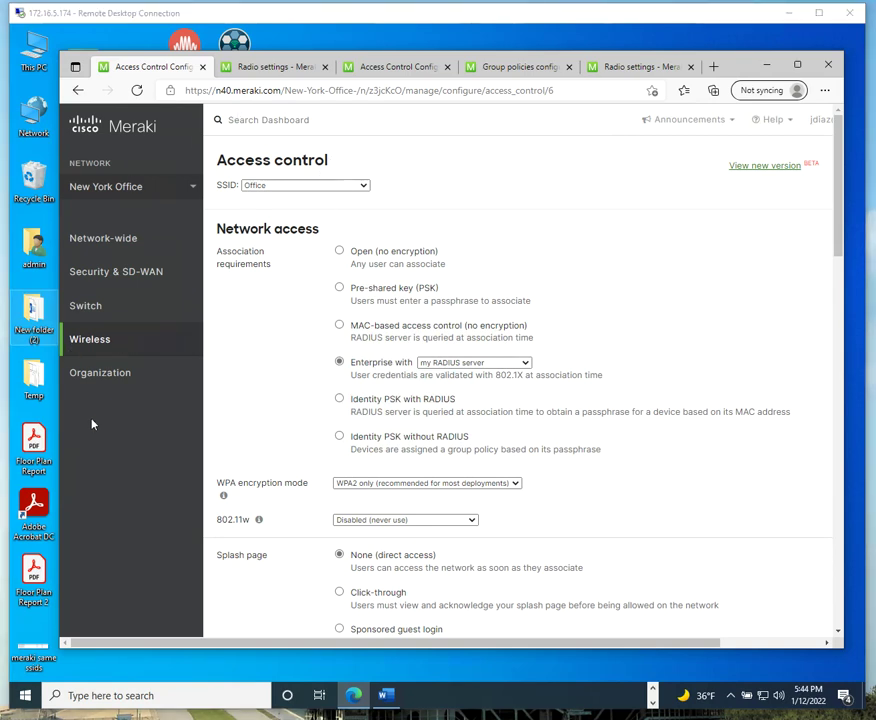
Open the network-wide group policies page for the New York Office network.
mouse_move(89, 340)
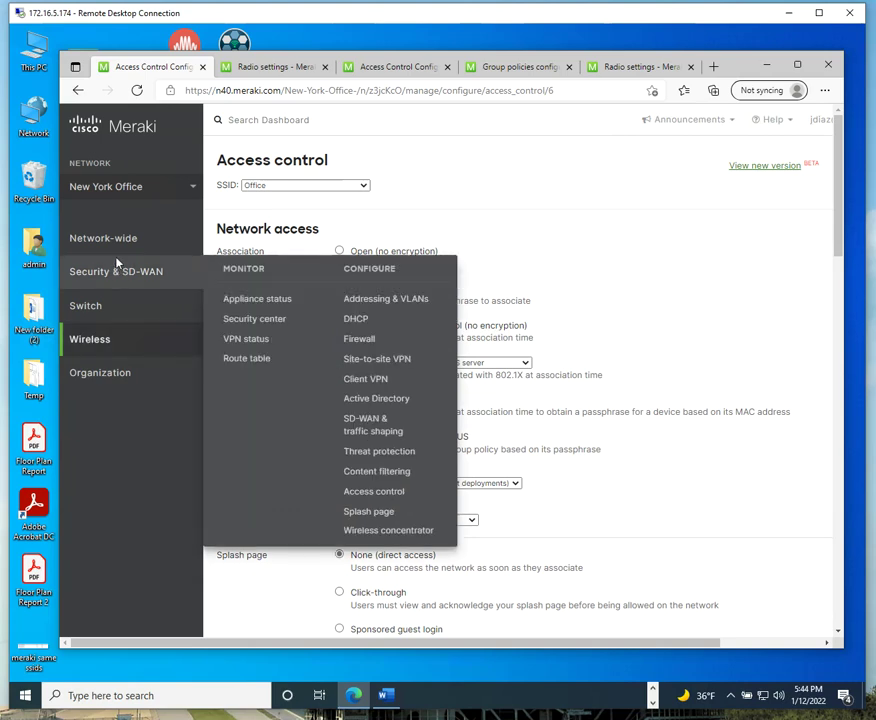
mouse_move(117, 252)
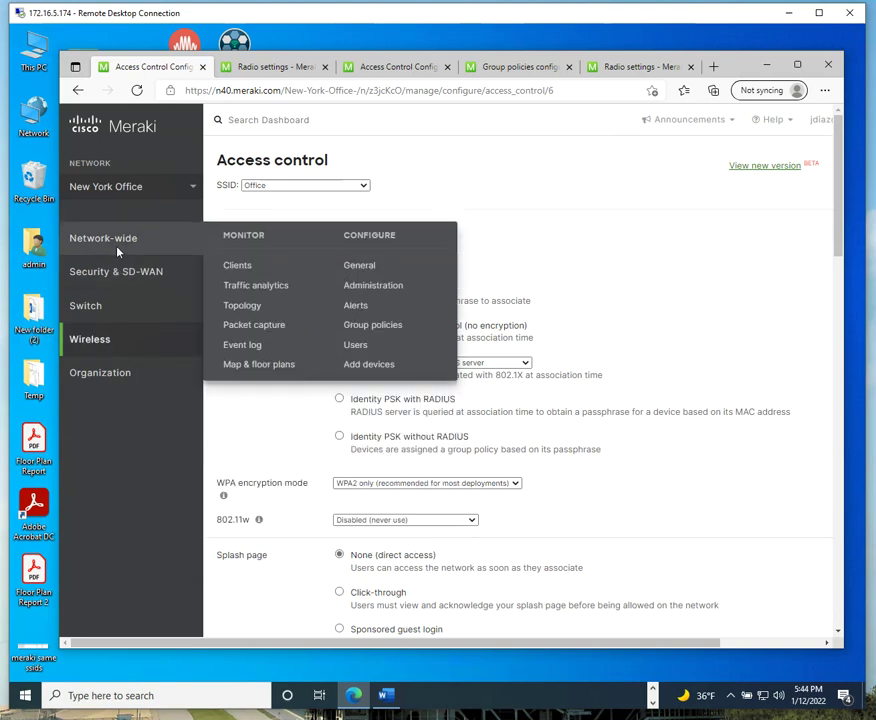
left_click(371, 330)
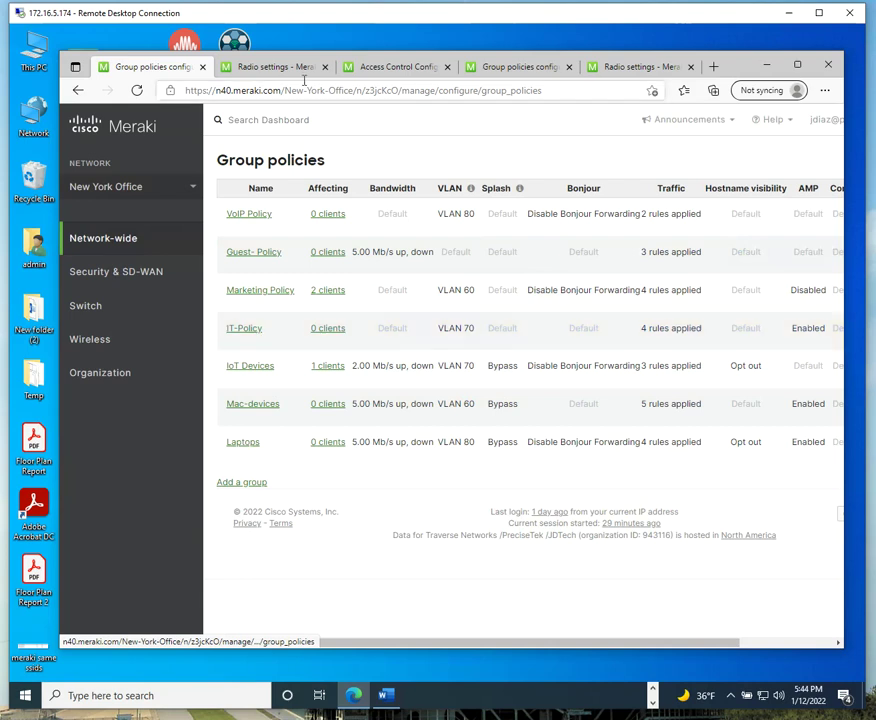
In the first Radio settings browser tab, leave the RF profile without saving and open SSID1's access control settings through the SSIDs overview.
left_click(272, 66)
mouse_move(141, 350)
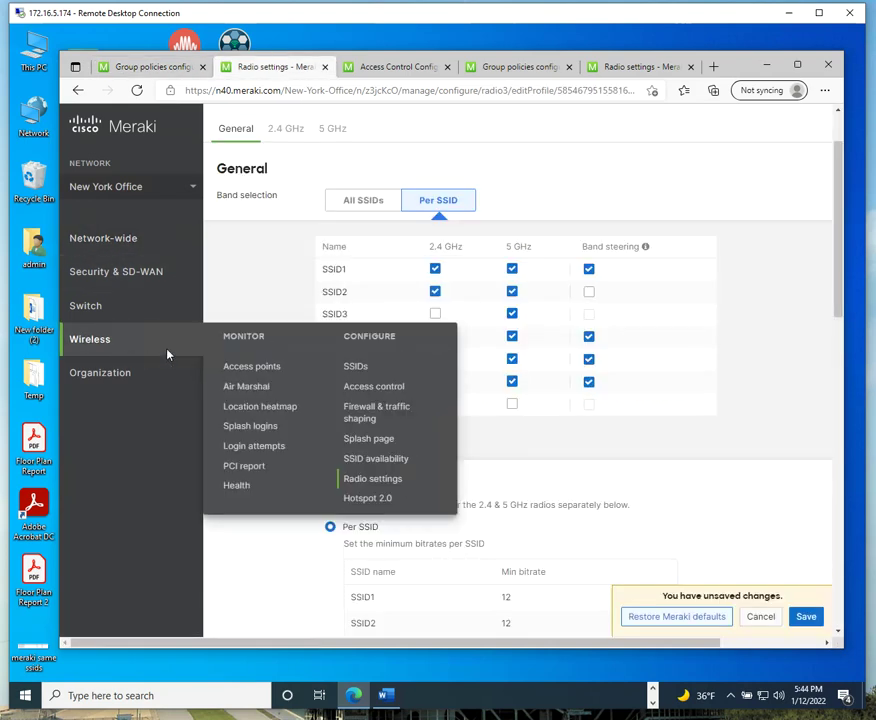
left_click(358, 367)
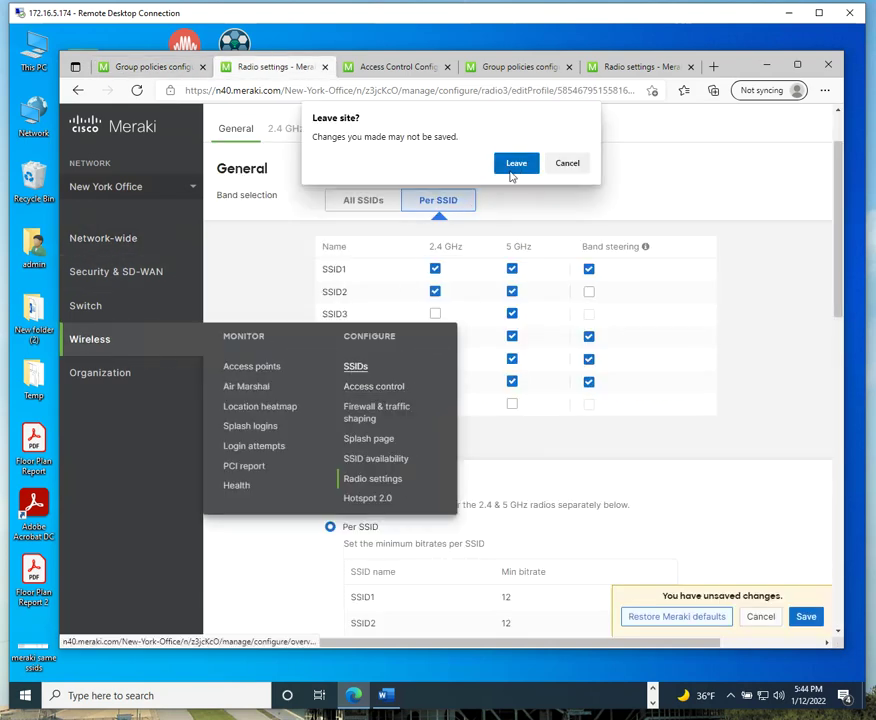
left_click(514, 165)
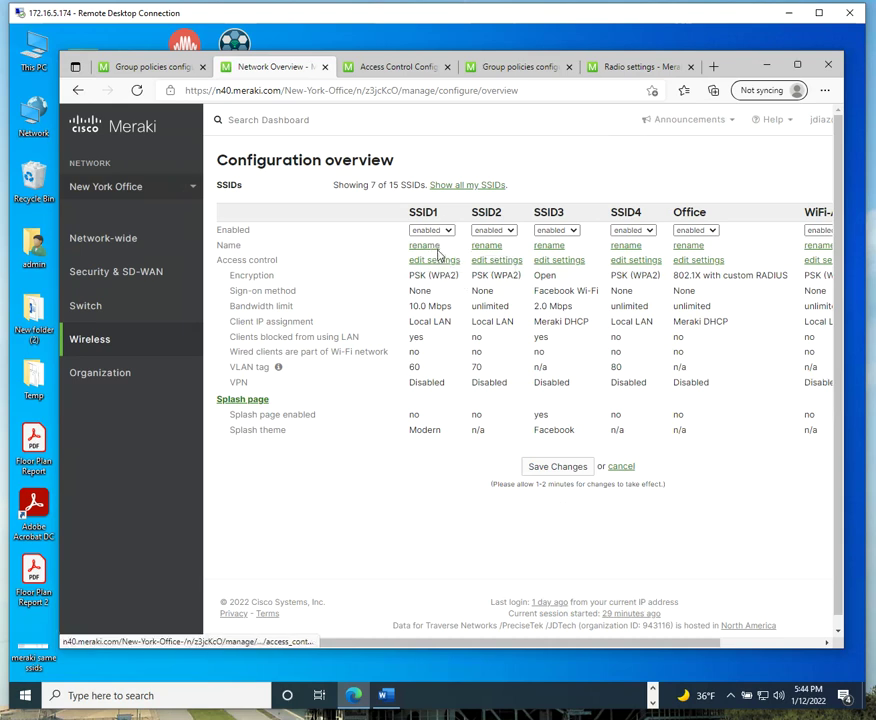
left_click(432, 261)
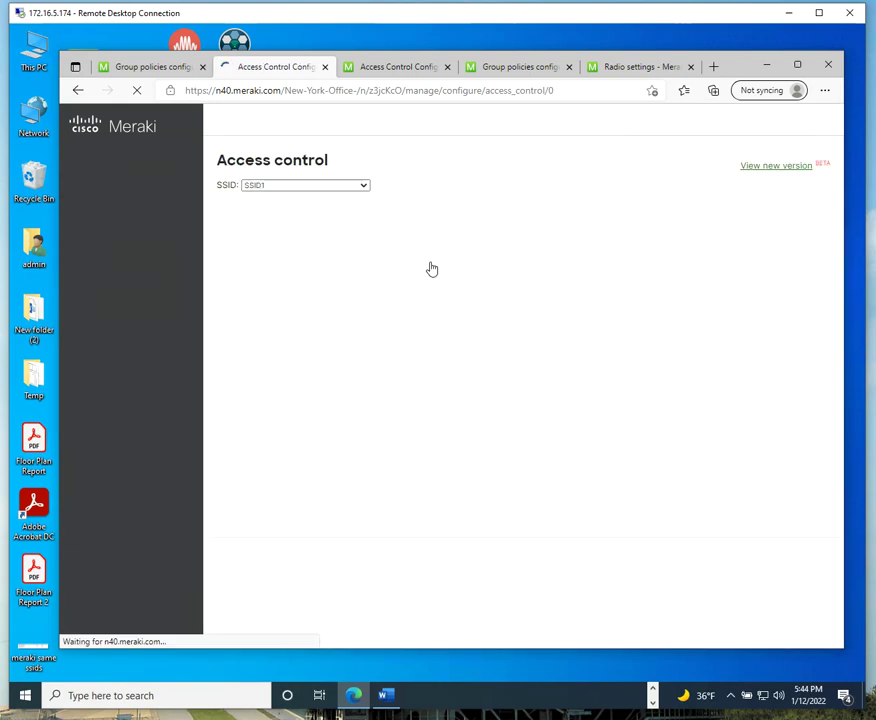
Enable automatic group policy assignment by device type for SSID1.
scroll(432, 268, "down", 10)
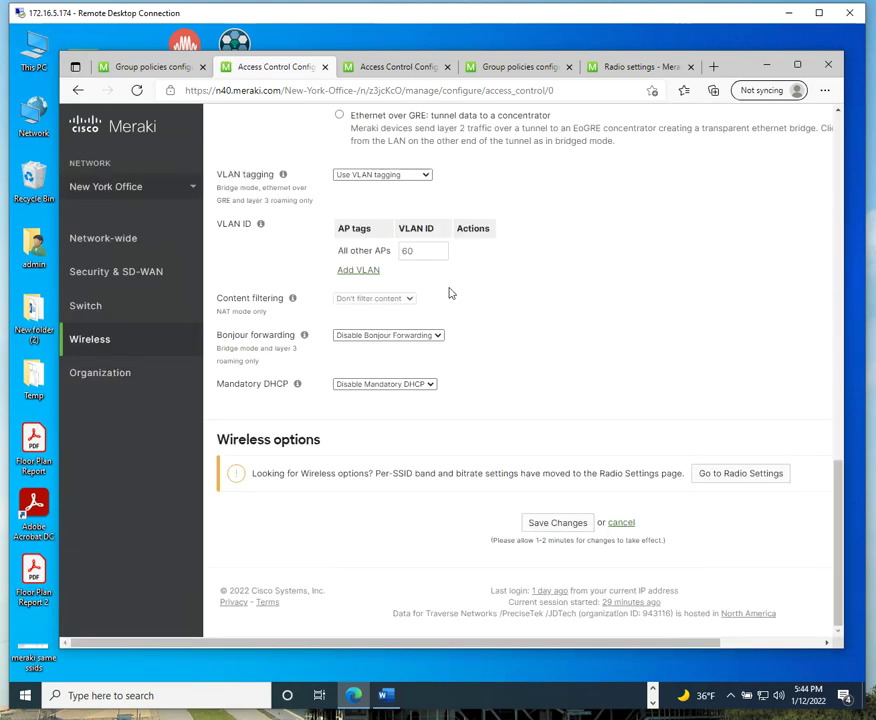
scroll(449, 293, "up", 3)
scroll(430, 376, "up", 4)
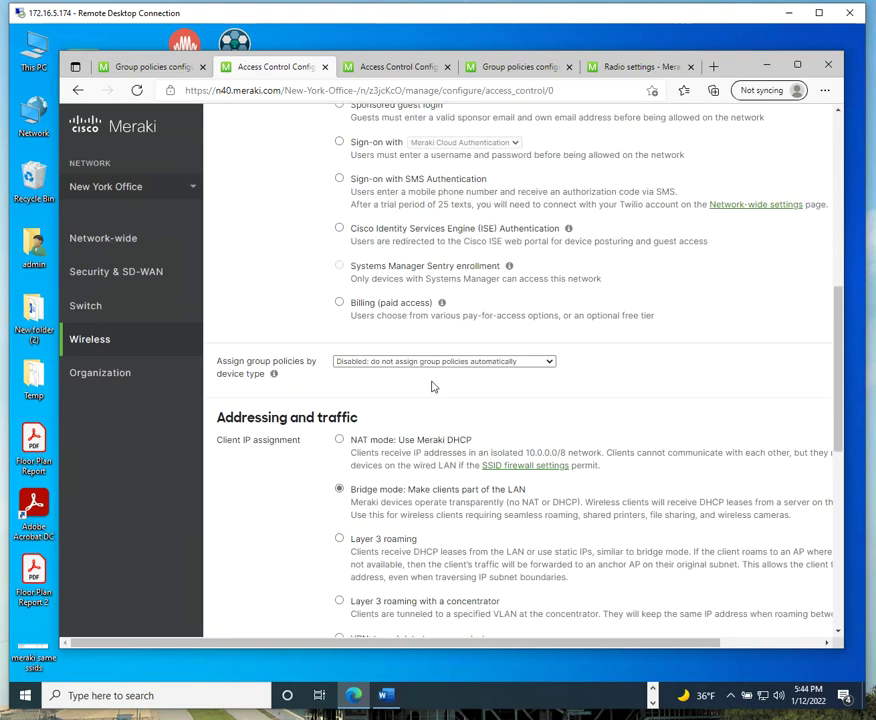
left_click(554, 366)
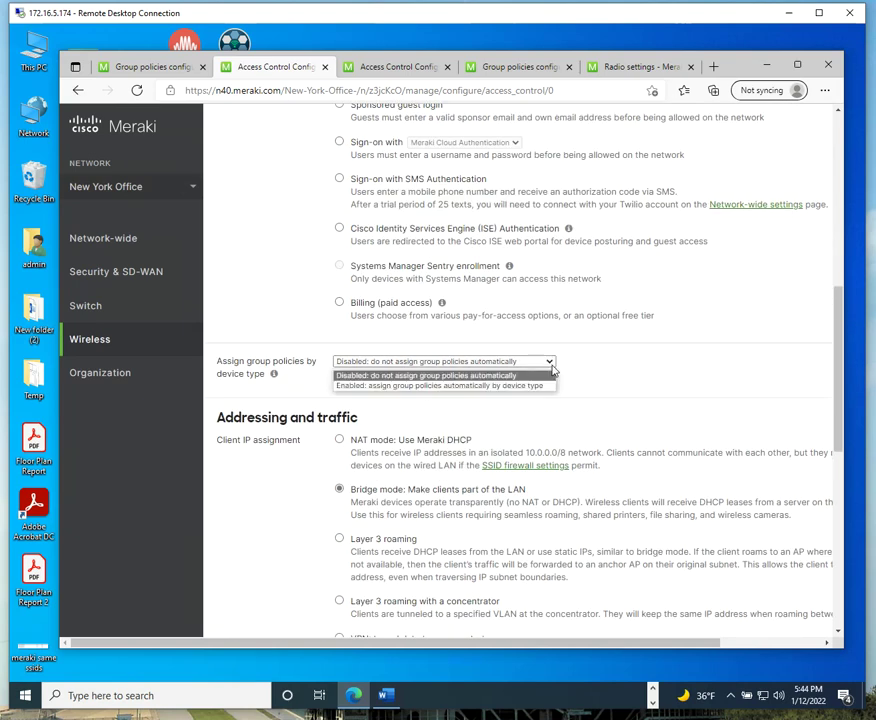
left_click(464, 387)
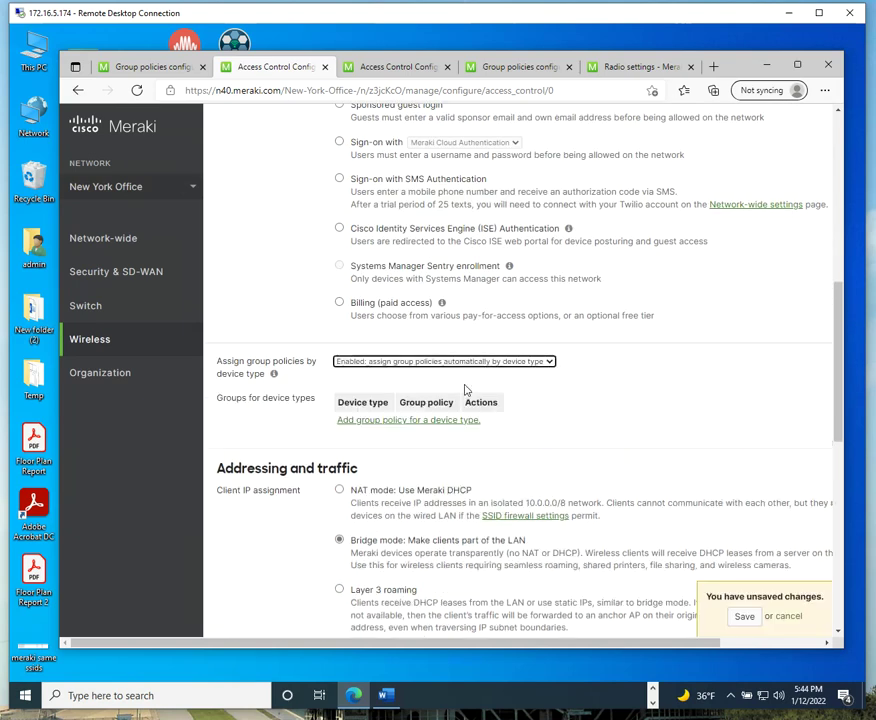
Add four device-type group policy entries to SSID1 for Android, Chrome OS, Windows and iPhone.
left_click(350, 421)
left_click(400, 440)
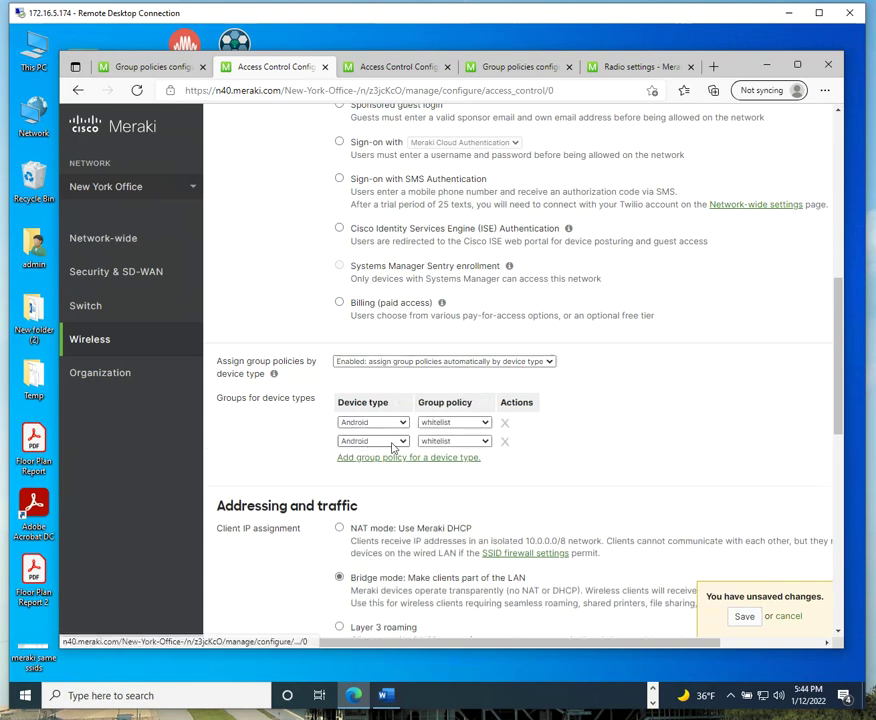
left_click(400, 442)
left_click(372, 475)
left_click(365, 458)
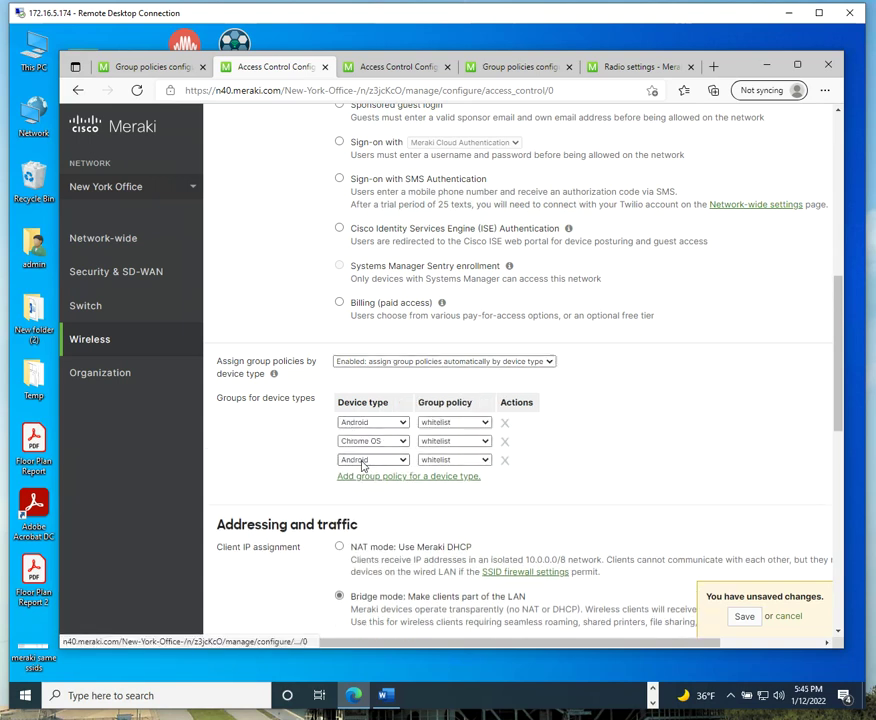
left_click(372, 460)
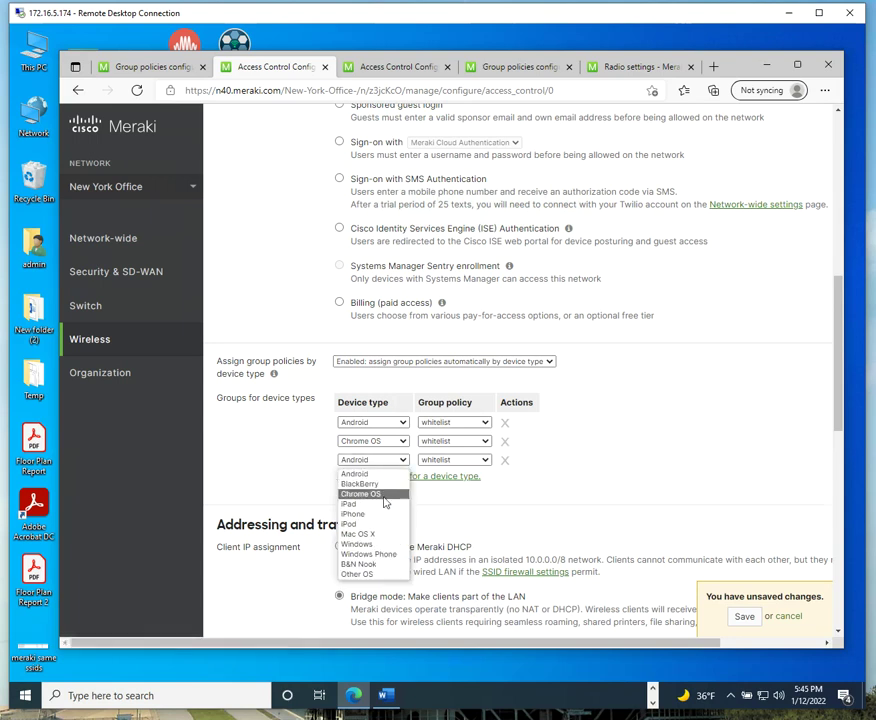
left_click(360, 546)
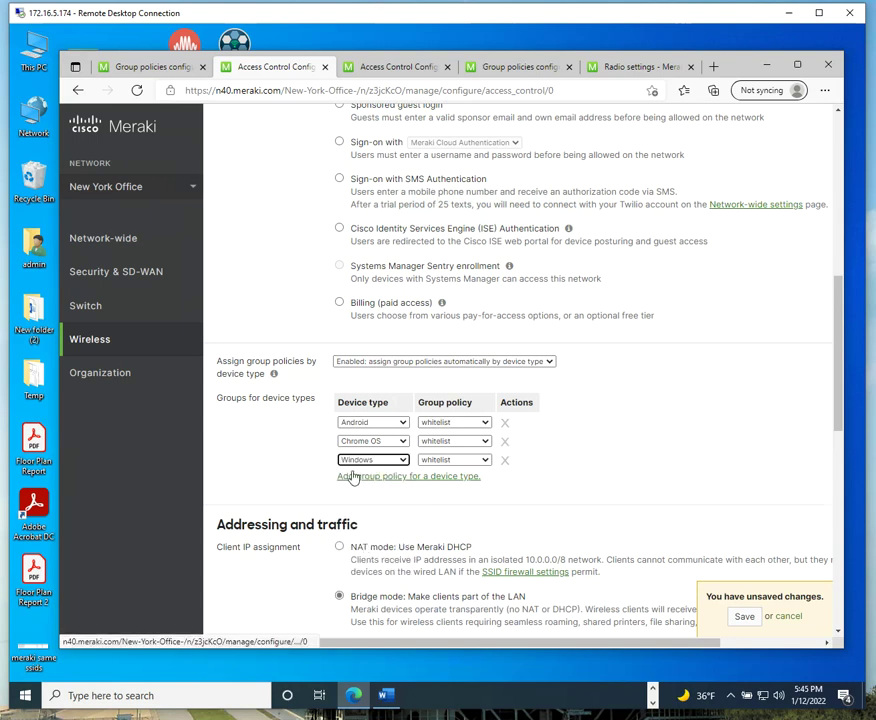
left_click(352, 476)
left_click(368, 480)
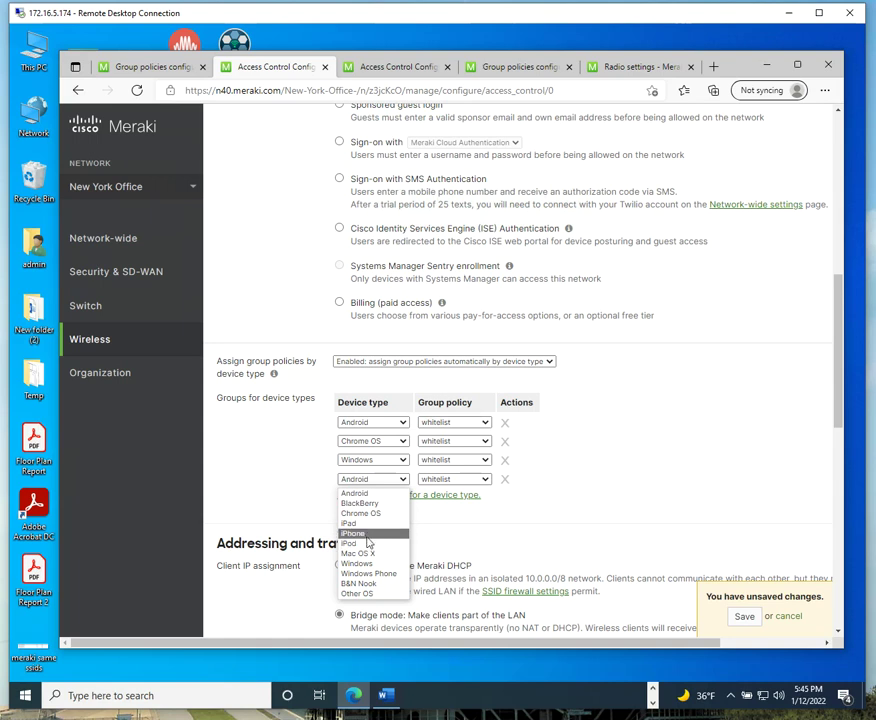
left_click(374, 529)
Assign the Laptops group policy to Chrome OS and Windows devices, and the blocked policy to iPhone devices.
left_click(478, 441)
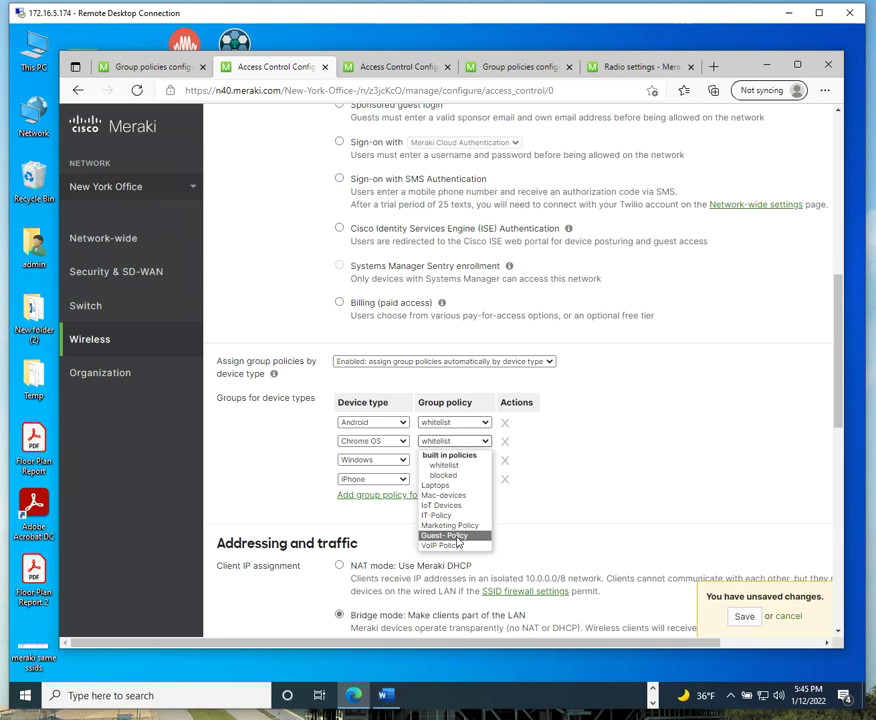
left_click(443, 486)
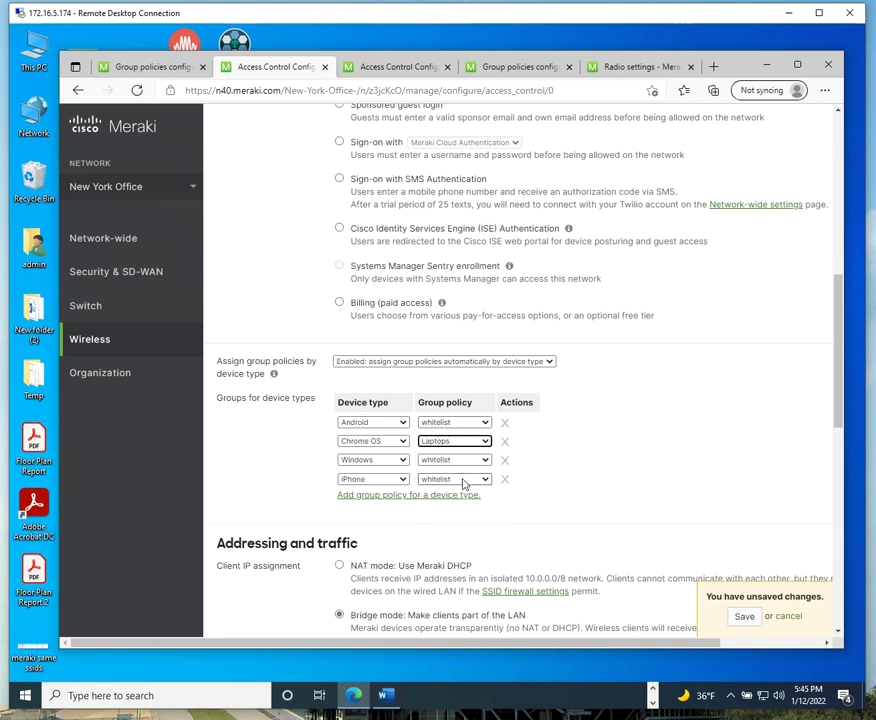
left_click(455, 464)
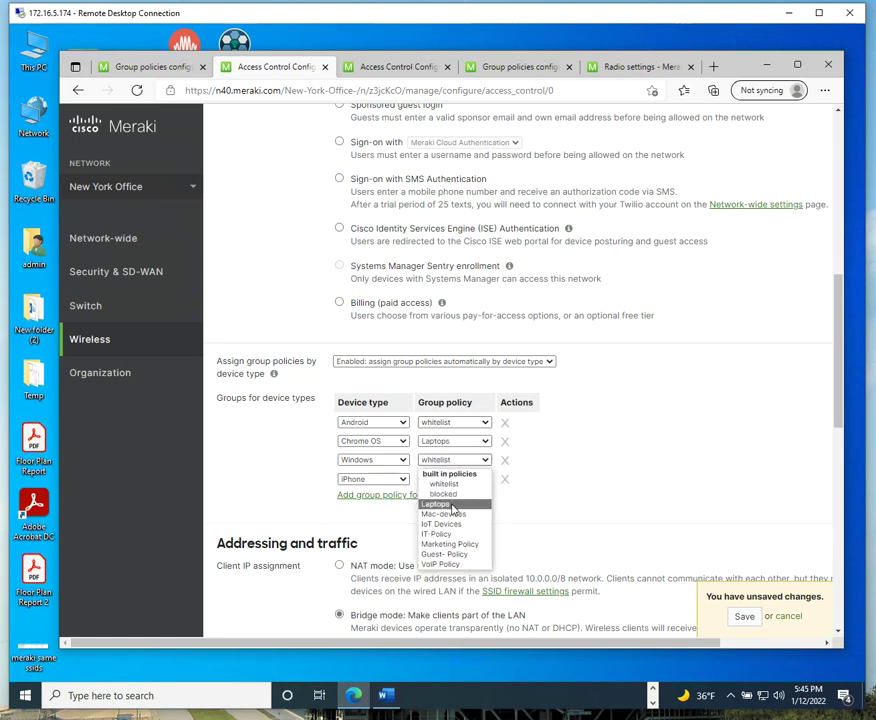
left_click(449, 505)
left_click(478, 479)
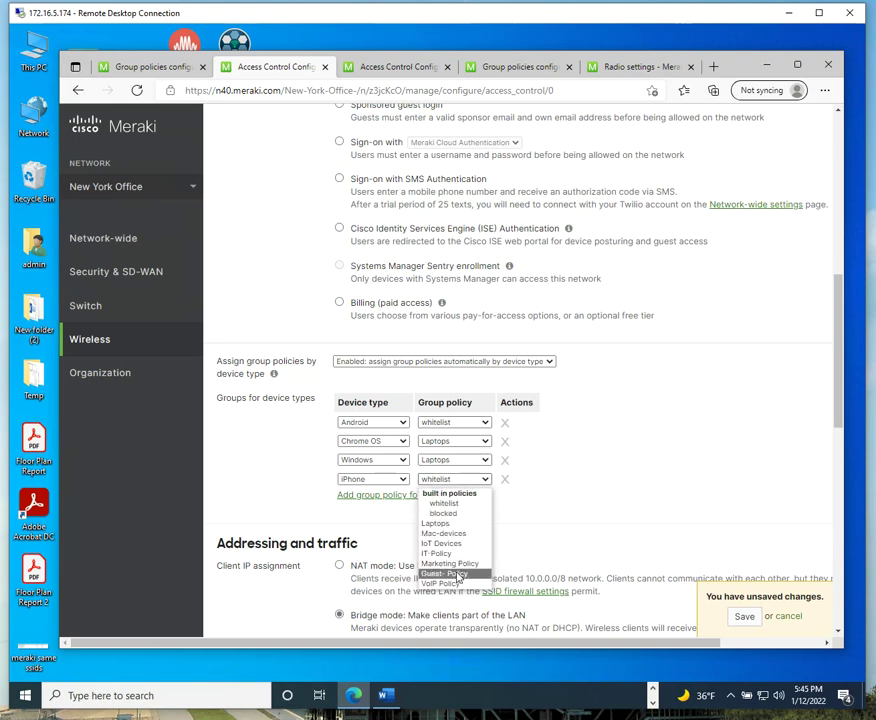
left_click(445, 513)
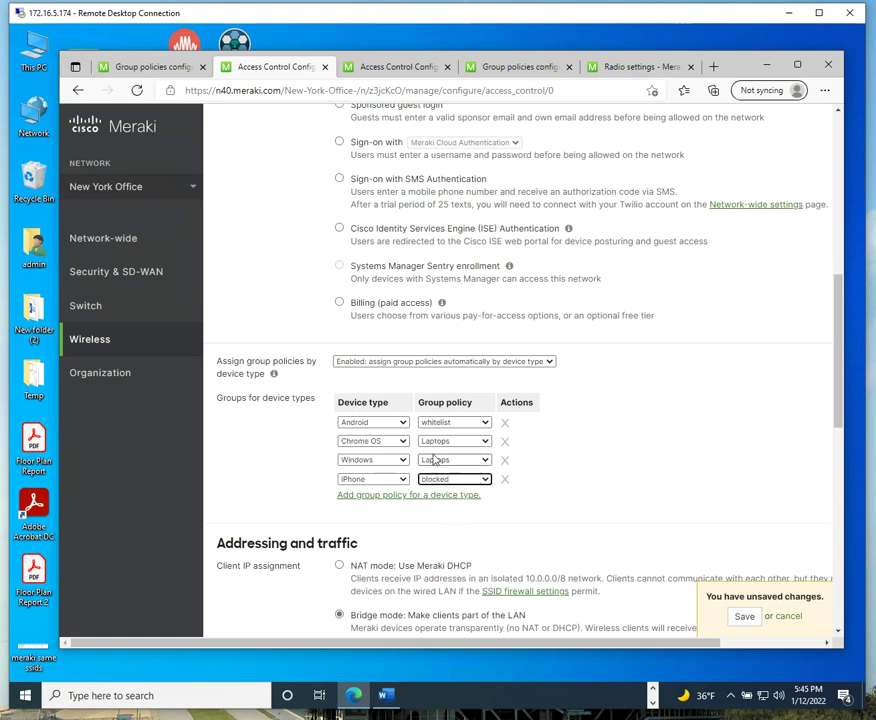
Open the Laptops group policy and examine its bandwidth, firewall, traffic shaping and wireless-only settings.
left_click(132, 72)
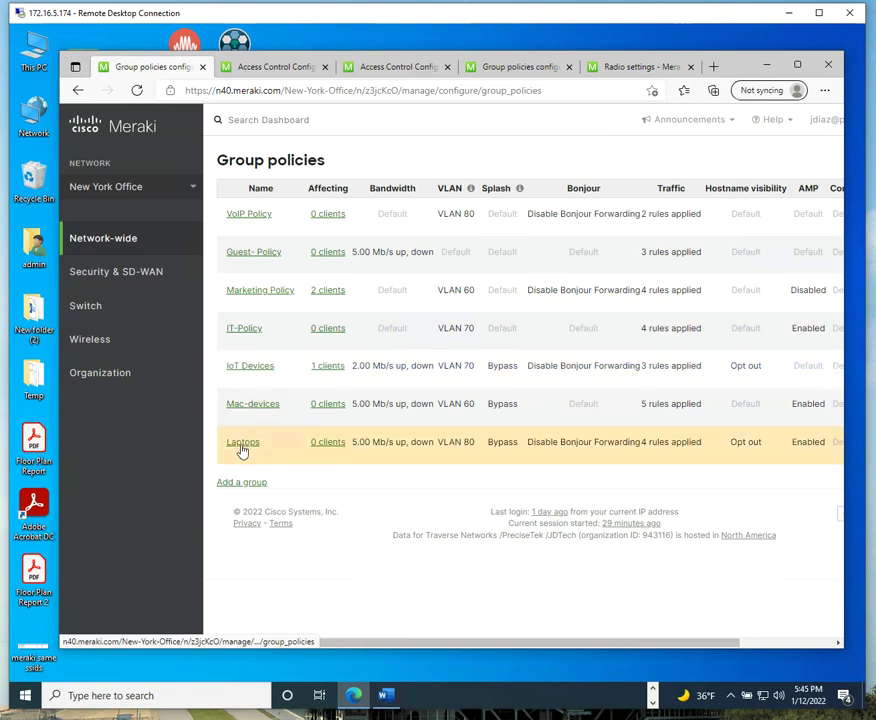
left_click(241, 446)
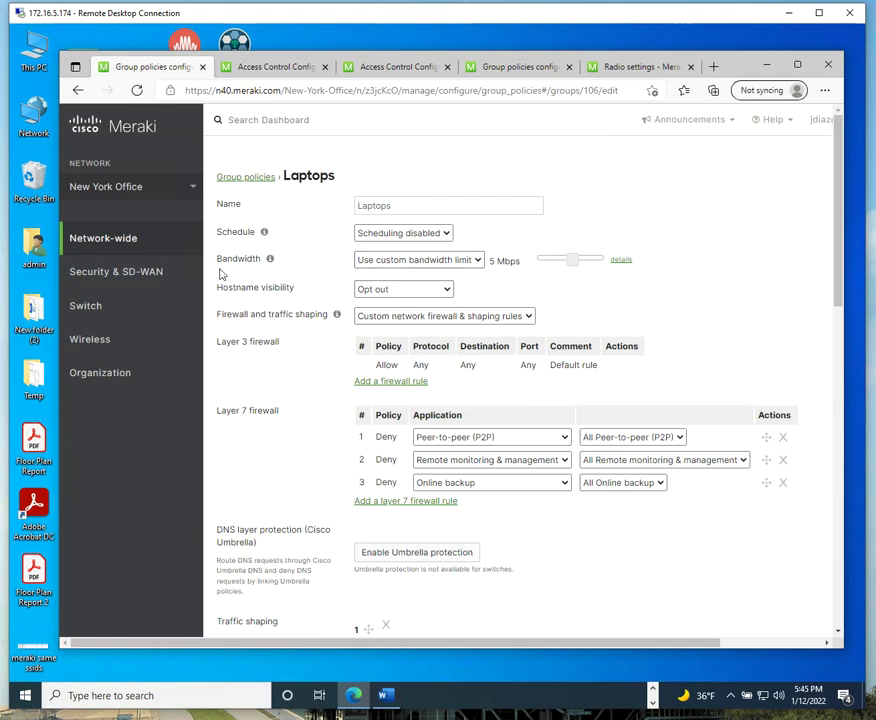
mouse_move(227, 260)
scroll(532, 403, "down", 2)
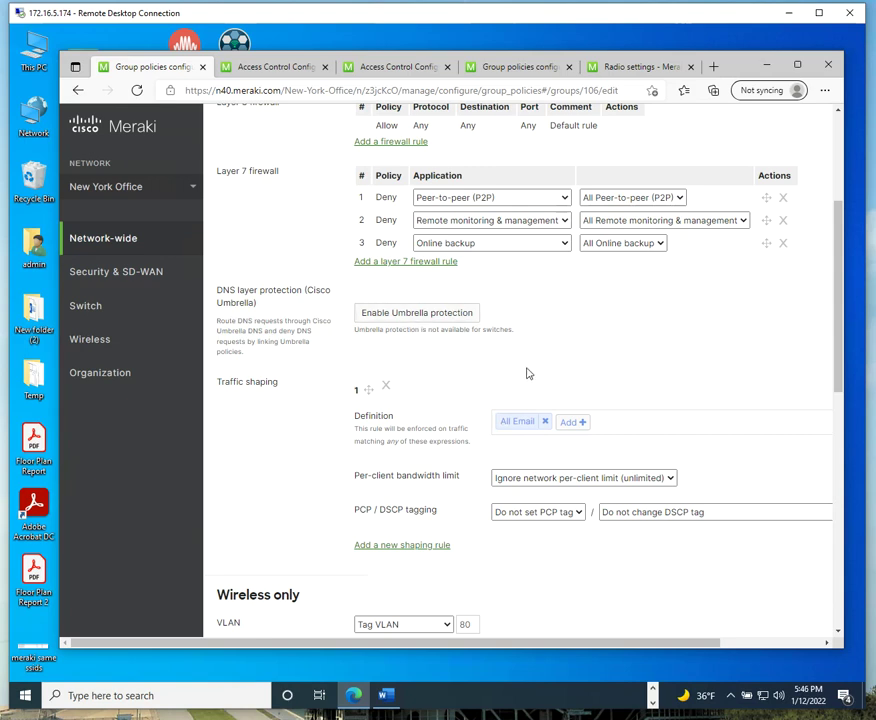
scroll(403, 346, "down", 3)
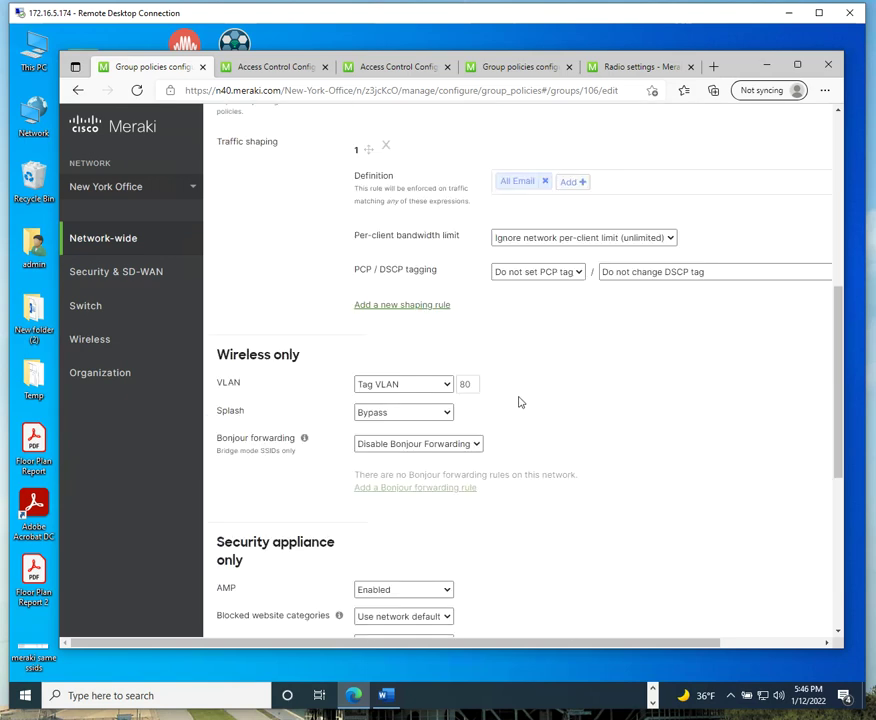
mouse_move(100, 372)
left_click_drag(218, 354, 302, 357)
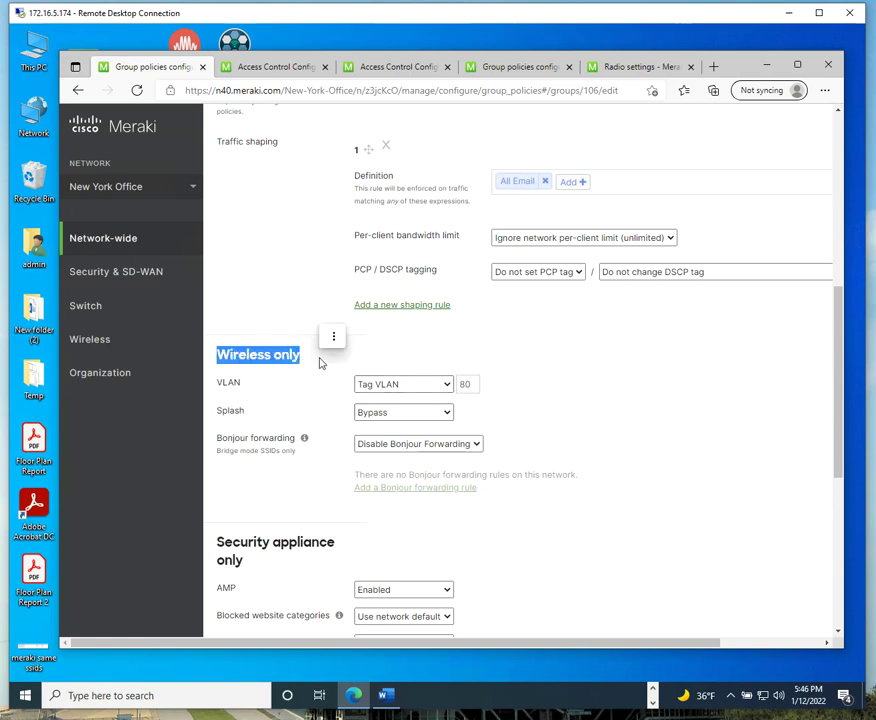
left_click(635, 397)
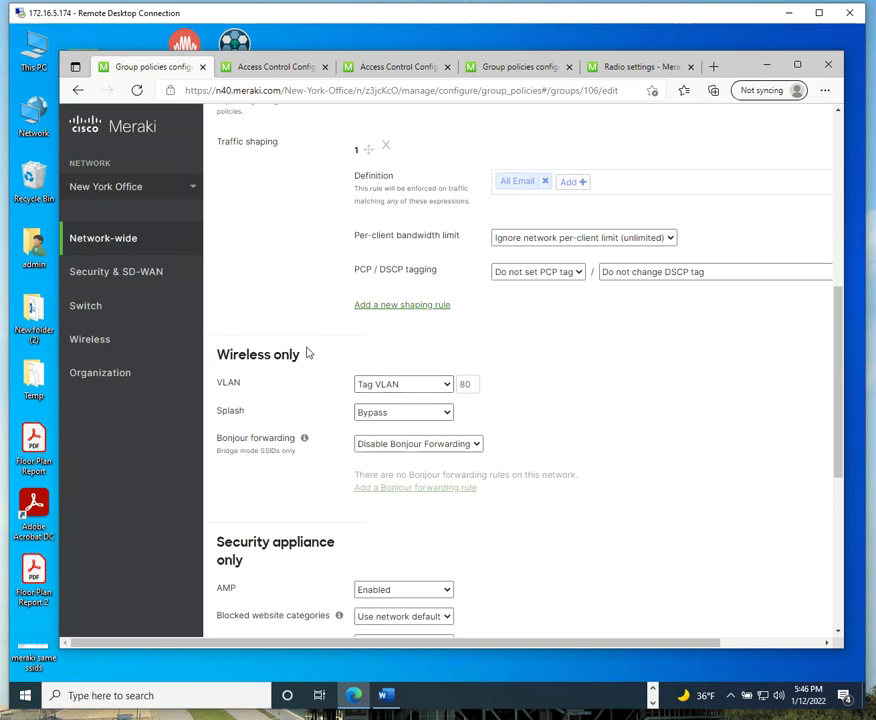
Review SSID1's device-type policy assignments and compare them with the Laptops policy's security appliance and wireless-only settings.
left_click(285, 67)
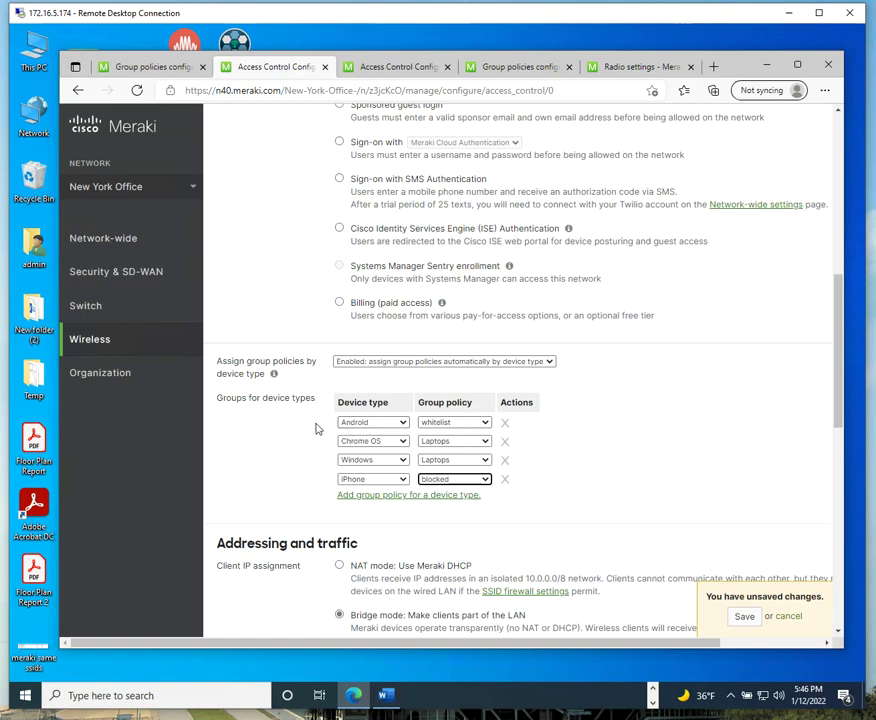
mouse_move(246, 372)
left_click(143, 65)
scroll(572, 447, "down", 3)
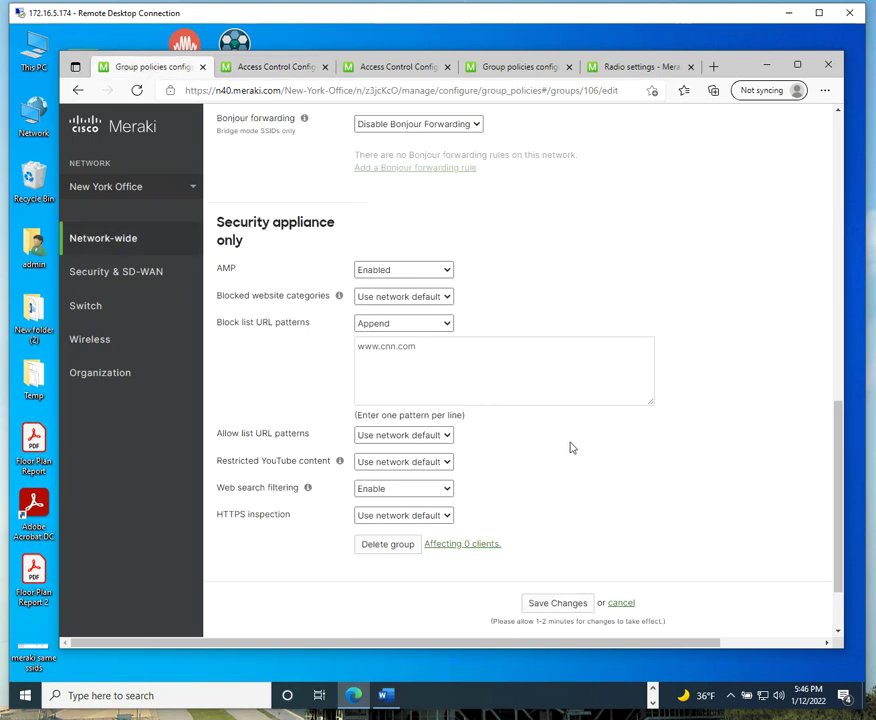
scroll(570, 446, "up", 8)
scroll(569, 434, "down", 7)
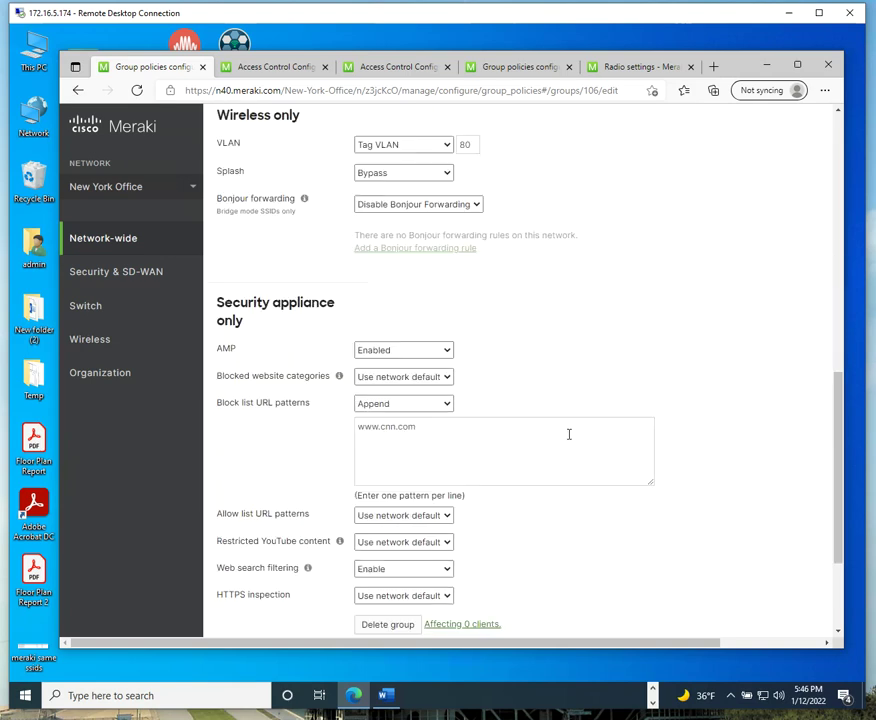
scroll(569, 436, "down", 2)
scroll(569, 438, "up", 5)
scroll(570, 438, "up", 2)
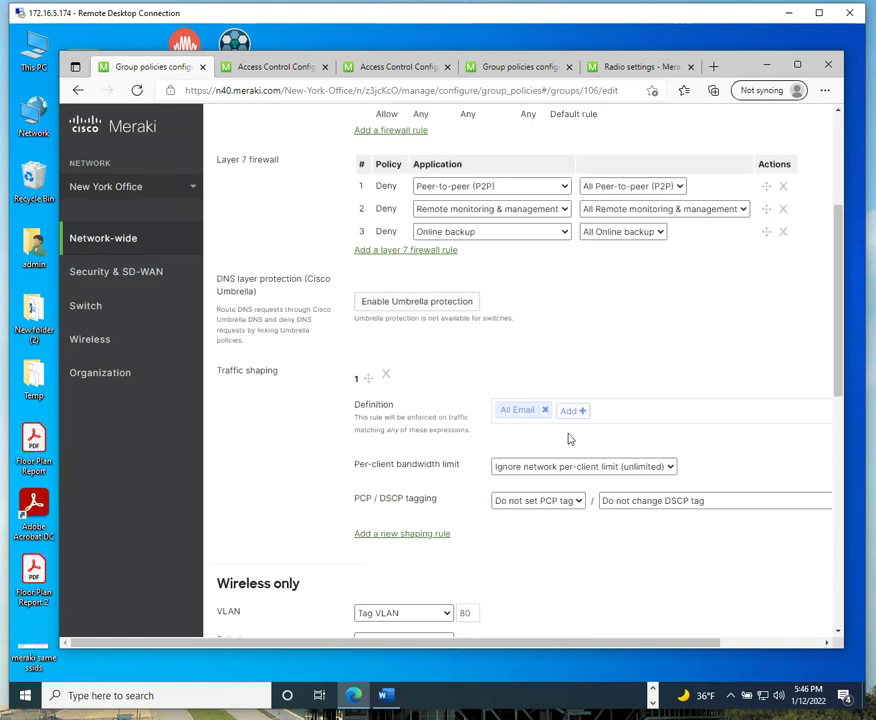
scroll(568, 445, "down", 2)
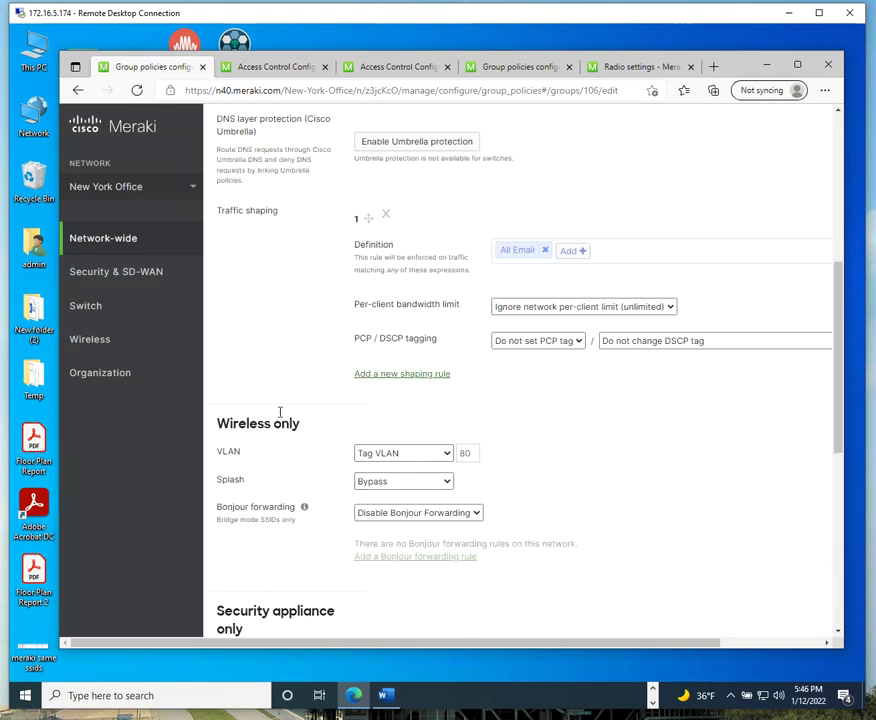
left_click_drag(229, 424, 470, 488)
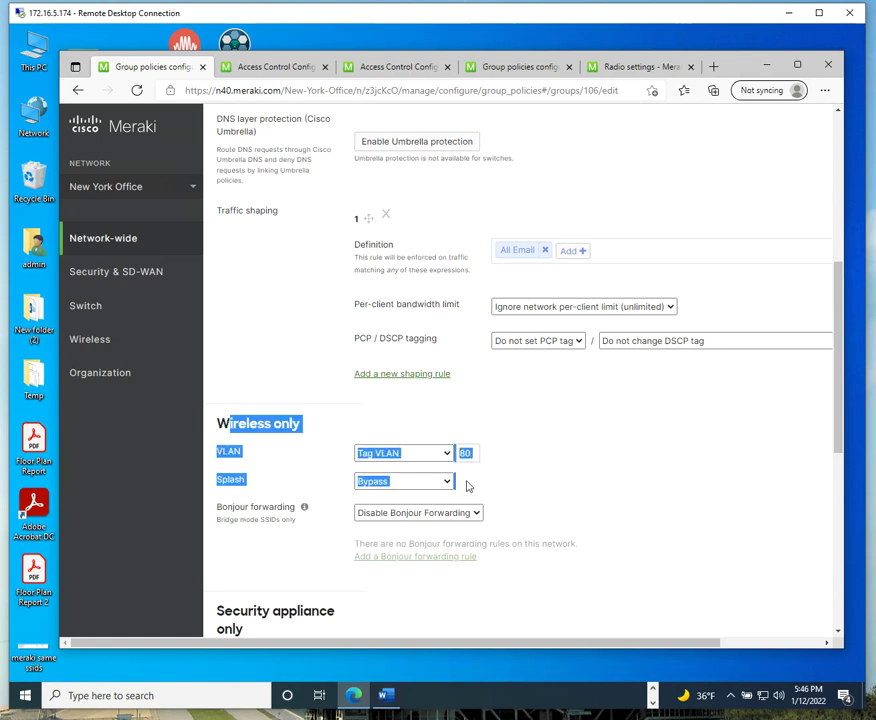
Recheck the Laptops policy's VLAN and splash settings against SSID1's group policies for device types.
left_click(289, 66)
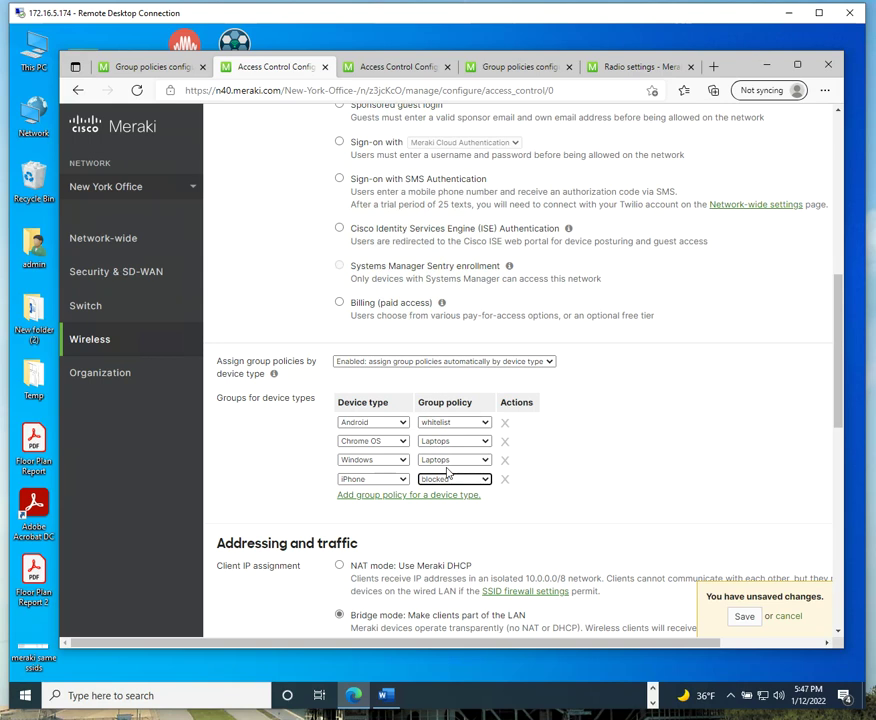
left_click(145, 68)
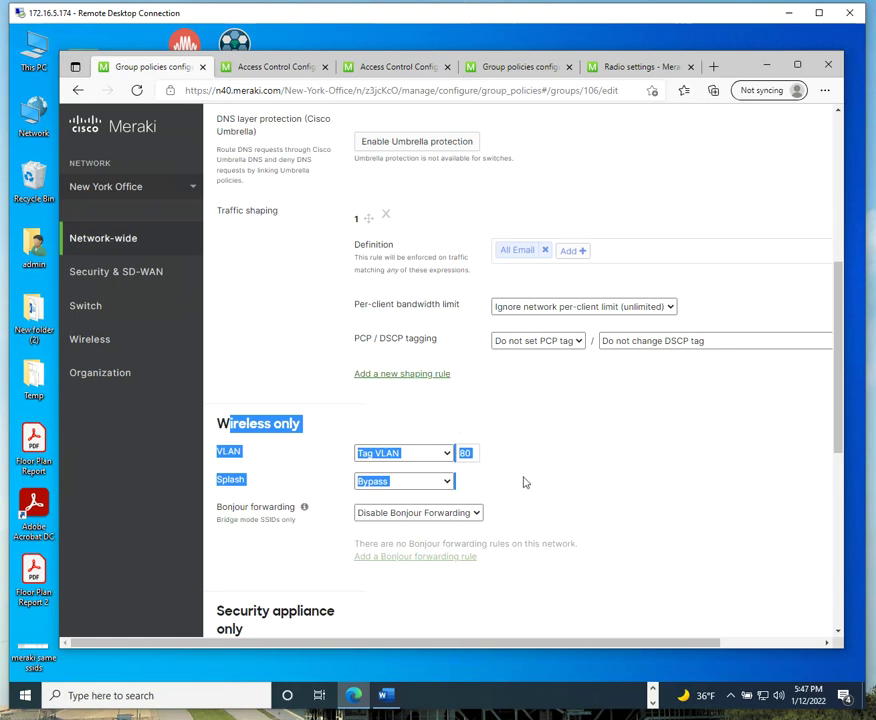
left_click(256, 68)
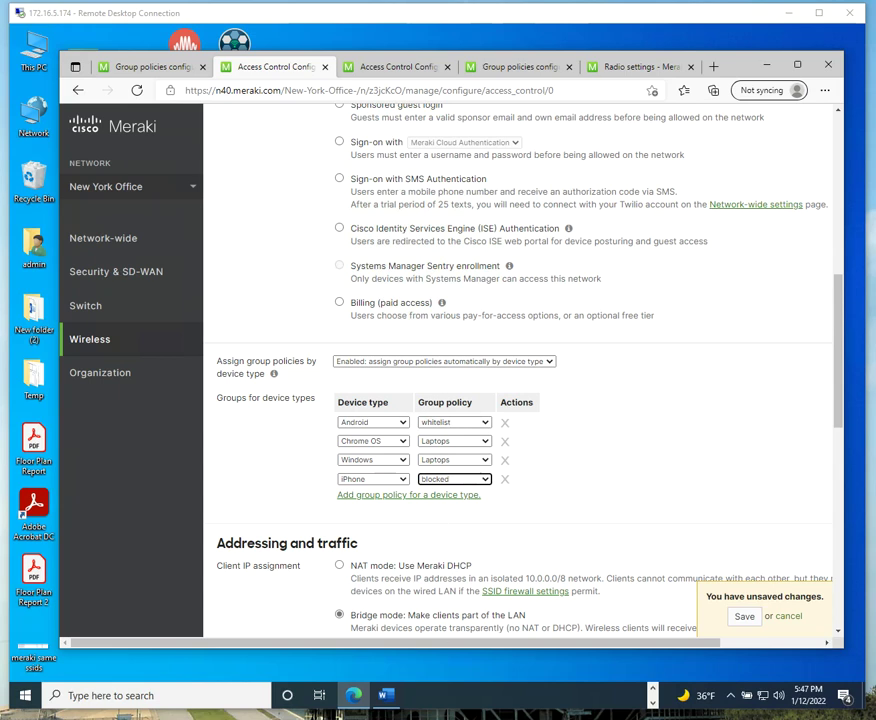
Switch to Word, select the fourth best practice about minimizing SSID broadcasting, and return to the Meraki dashboard.
left_click(387, 700)
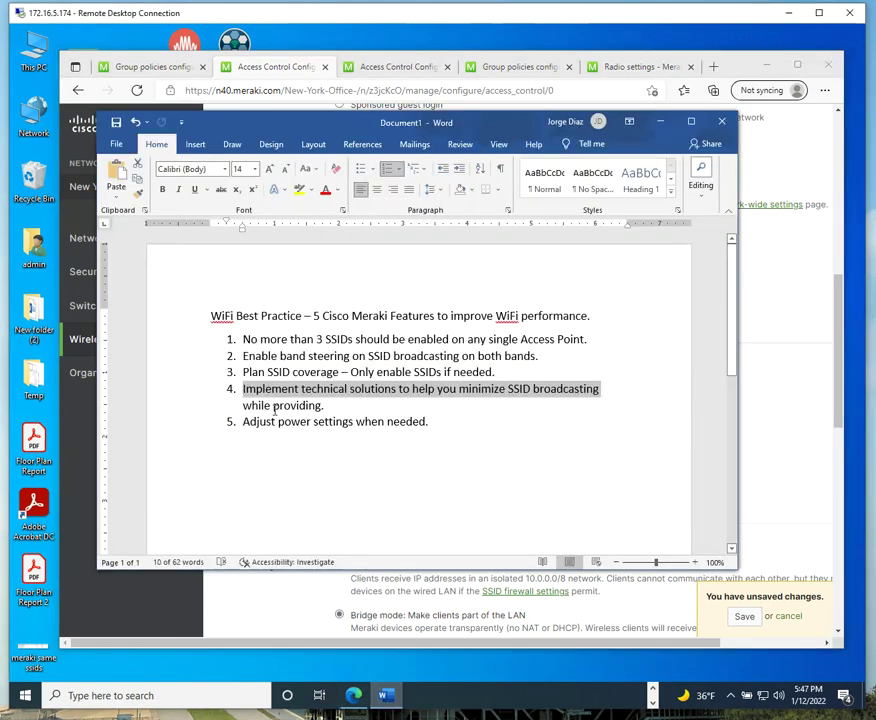
left_click(319, 466)
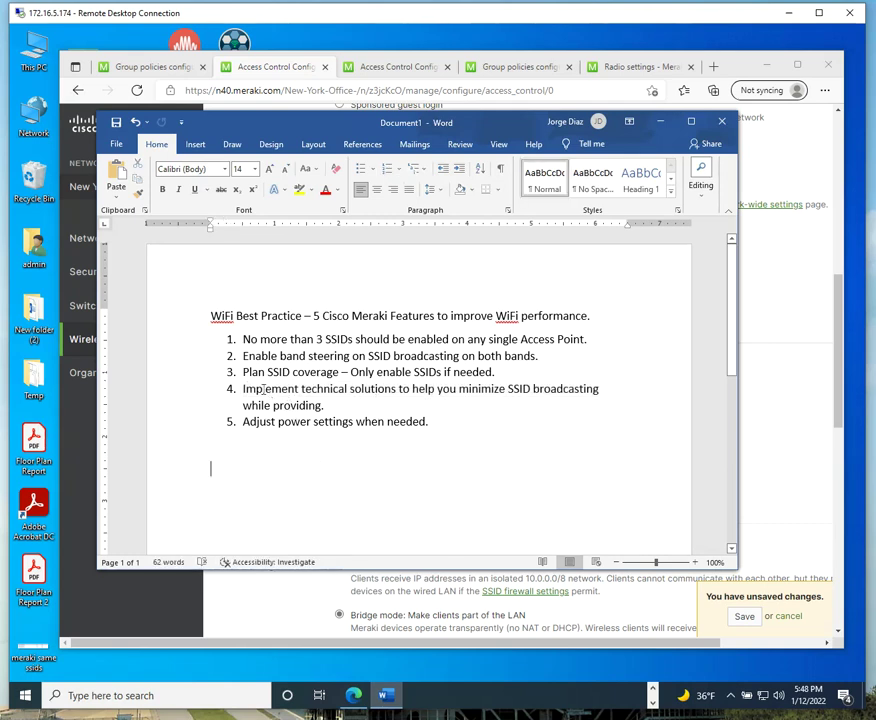
left_click_drag(245, 390, 330, 406)
left_click(661, 122)
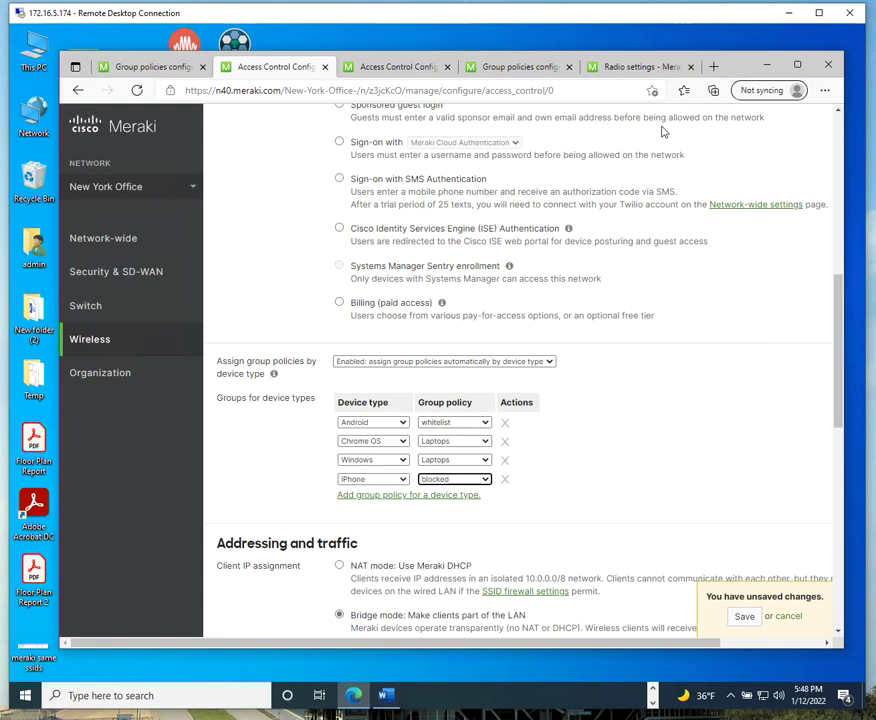
In the Word list, select the fifth best practice about adjusting power settings and return to the Meraki dashboard.
mouse_move(103, 238)
left_click(386, 694)
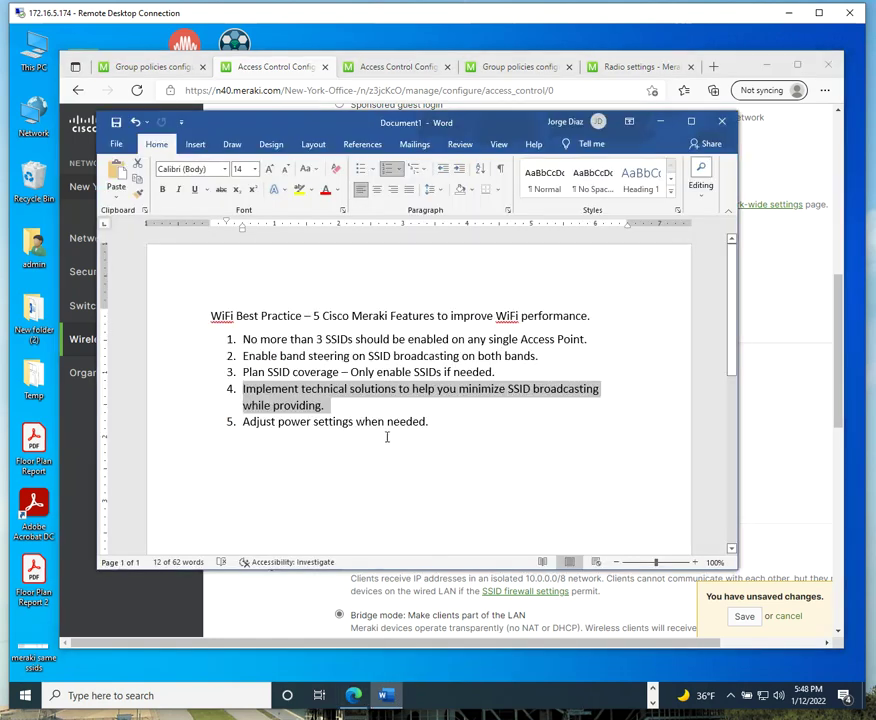
left_click(451, 436)
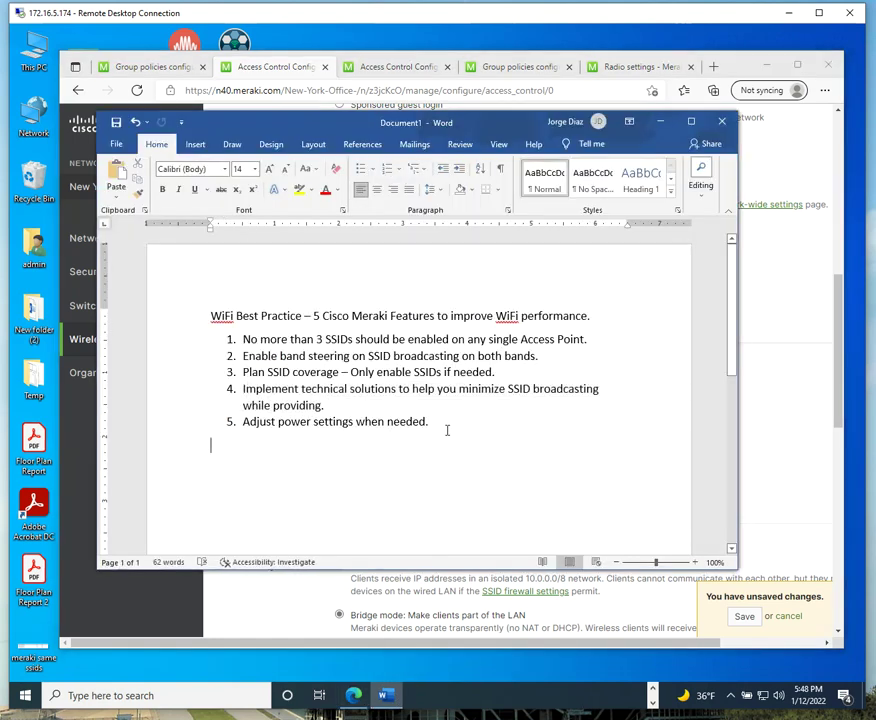
left_click_drag(446, 422, 246, 424)
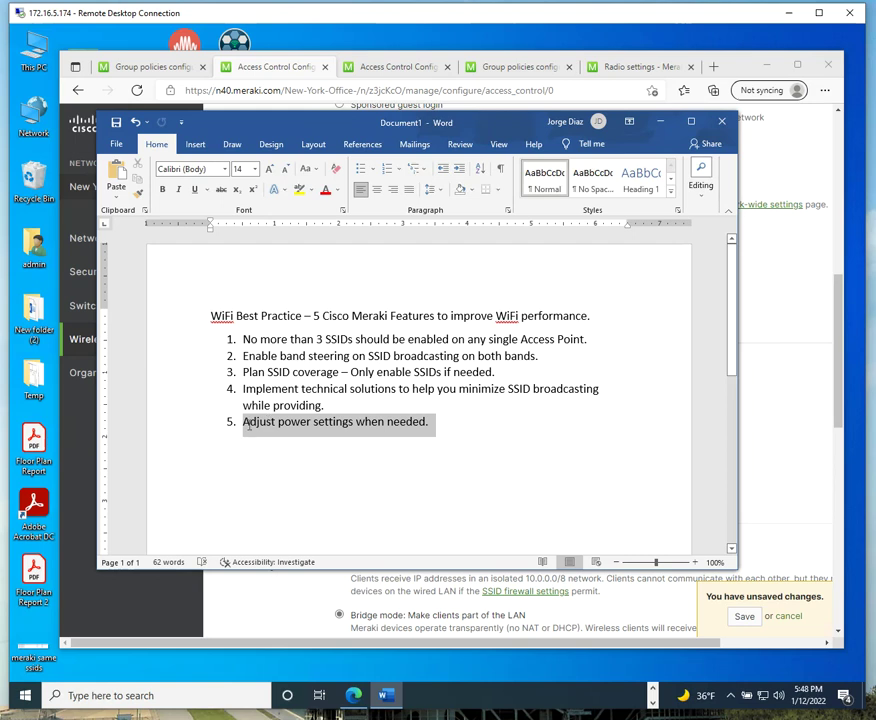
left_click(659, 128)
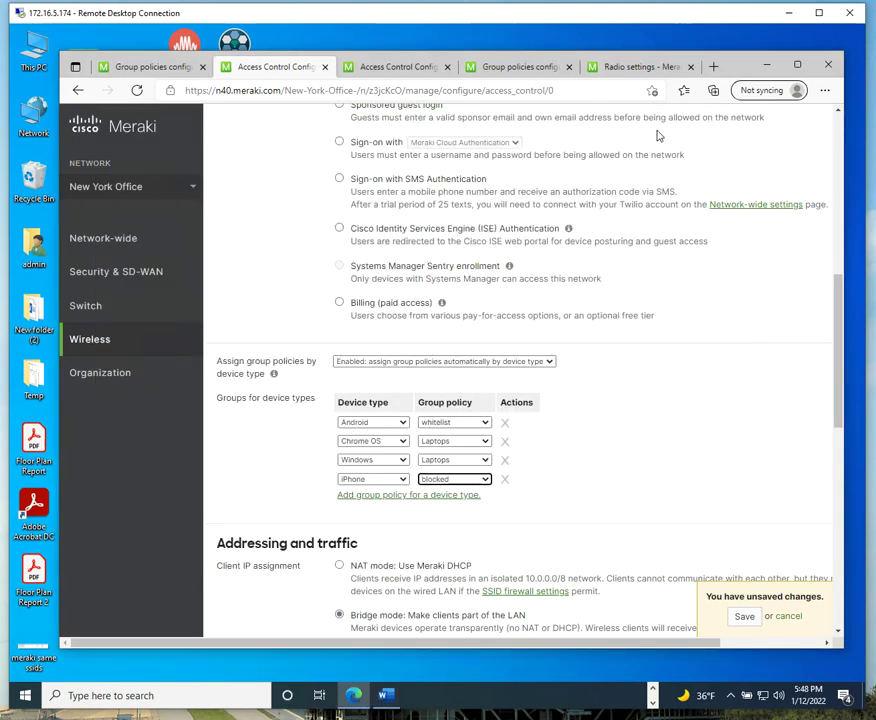
In the RF profile on the Radio settings page, examine the radio transmit power ranges for 2.4 GHz and 5 GHz.
left_click(622, 70)
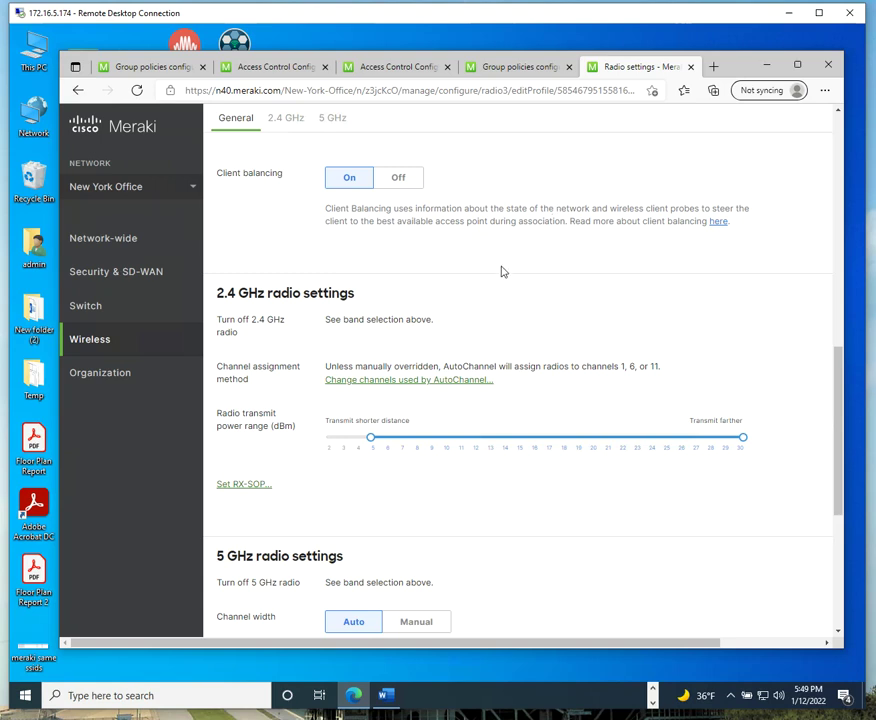
scroll(344, 321, "up", 3)
mouse_move(127, 338)
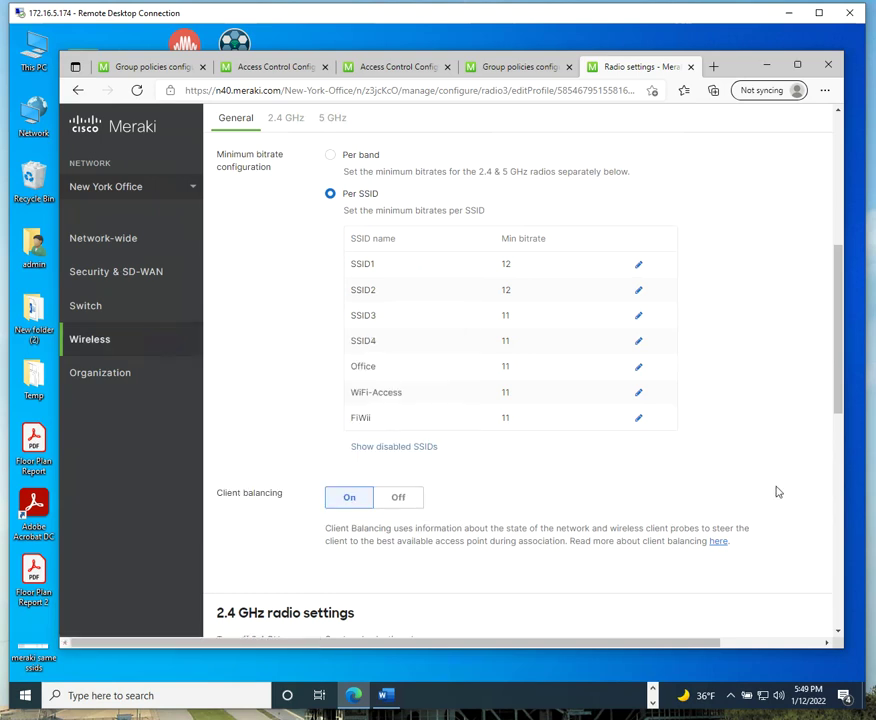
scroll(743, 379, "up", 4)
scroll(489, 172, "down", 8)
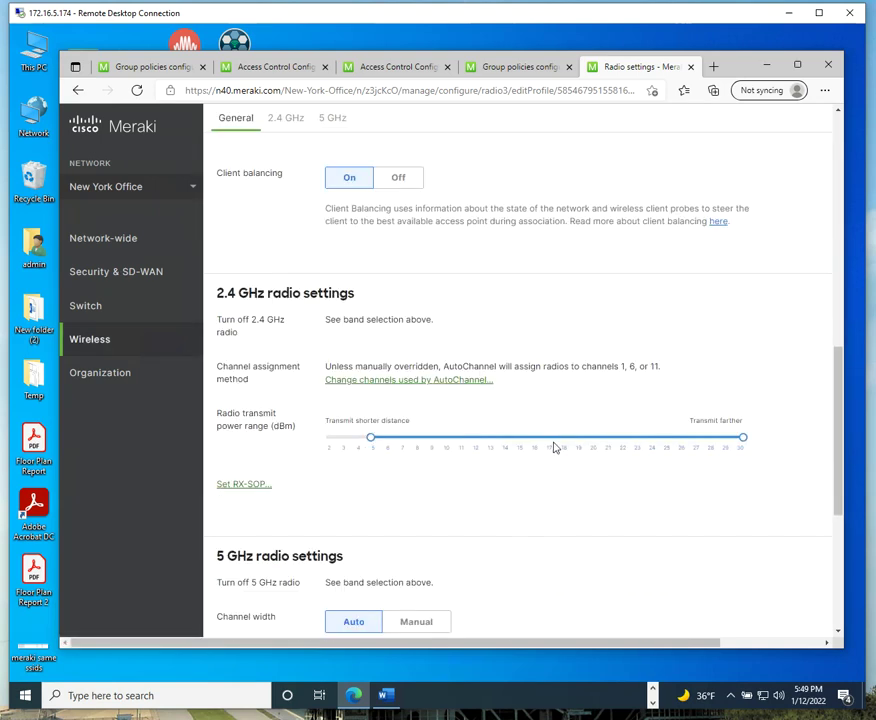
scroll(628, 391, "down", 4)
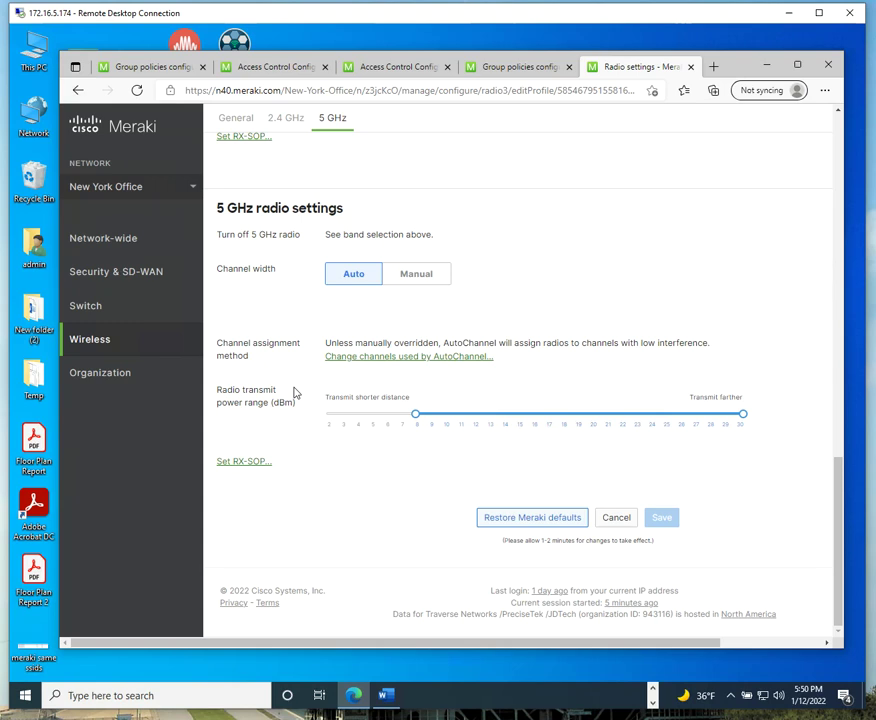
scroll(296, 400, "up", 2)
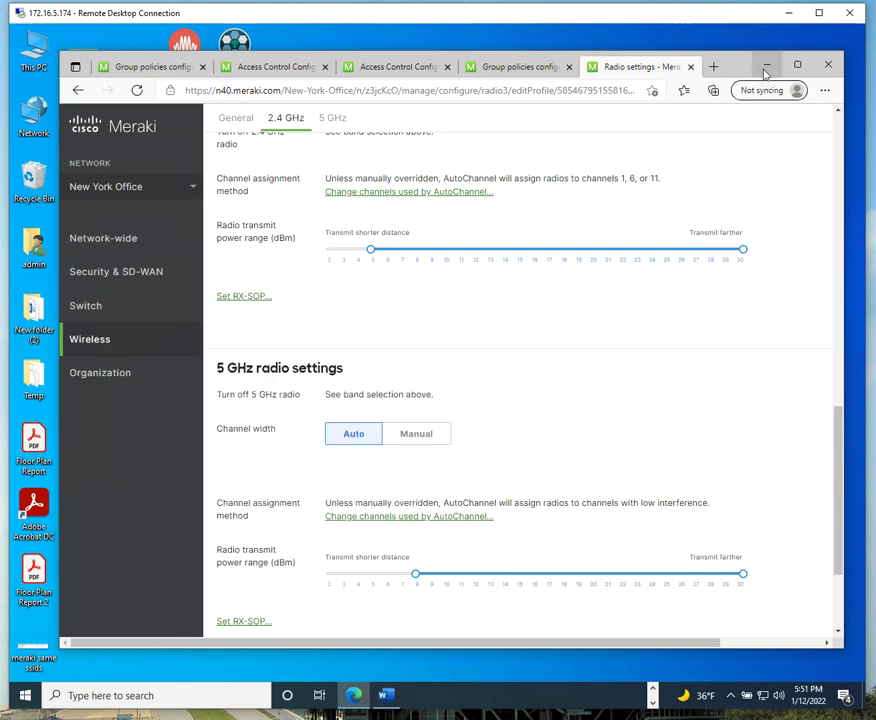
Minimize the browser, bring up the WiFi best practices list in Word and clear the text selection.
left_click(764, 65)
left_click(388, 696)
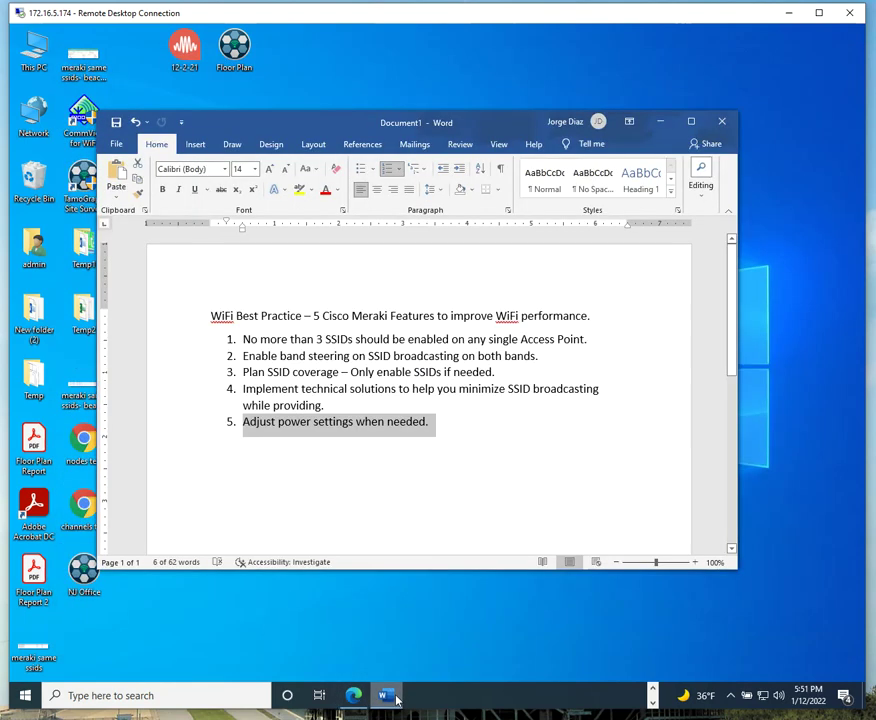
left_click(400, 495)
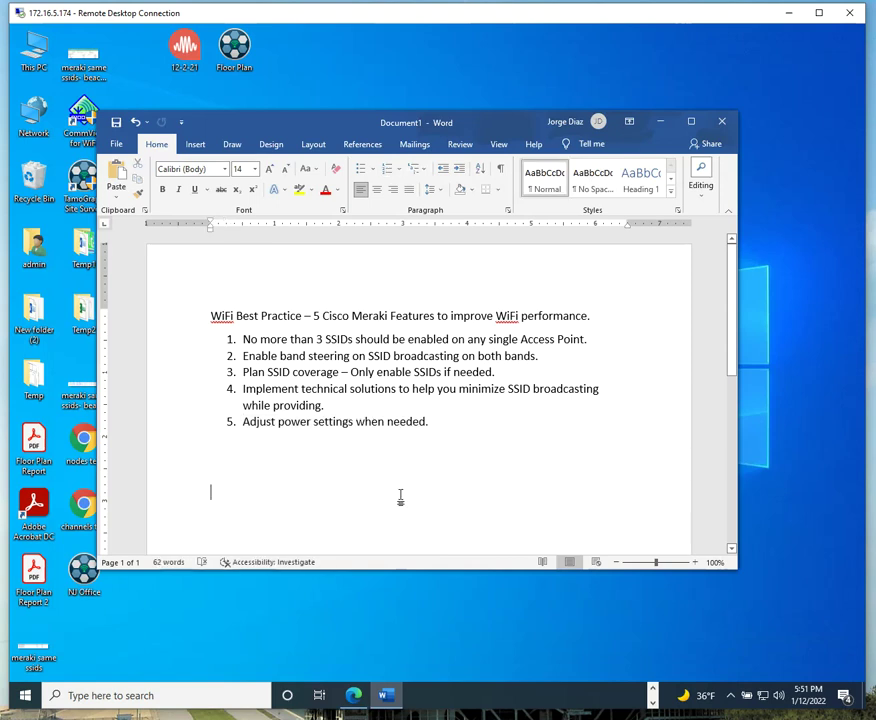
Minimize Word and switch to inSSIDer to view SSID1's signal strength and the 2.4 GHz and 5 GHz graphs.
left_click(661, 124)
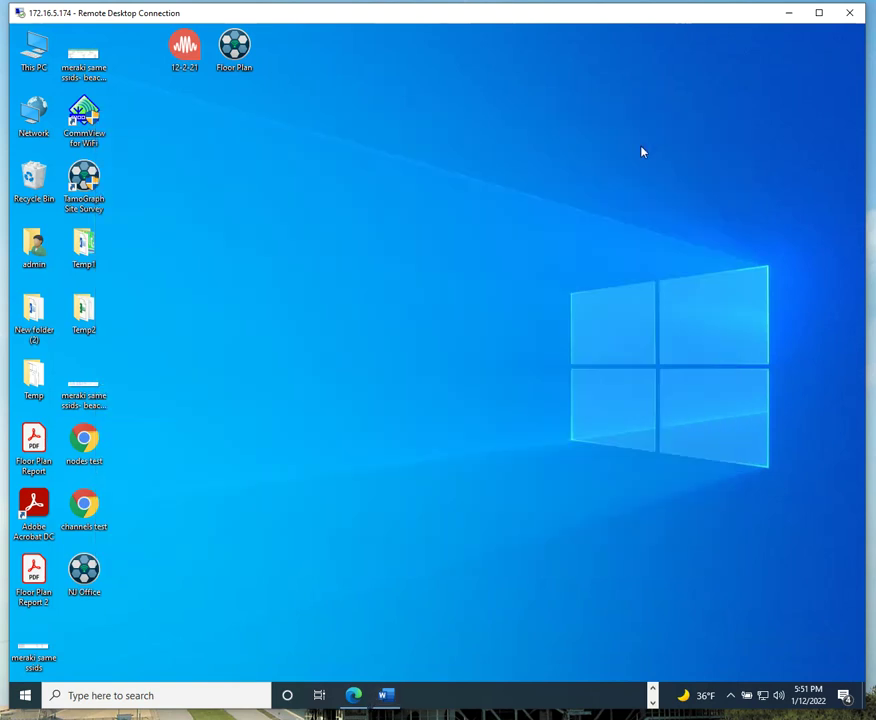
left_click(652, 702)
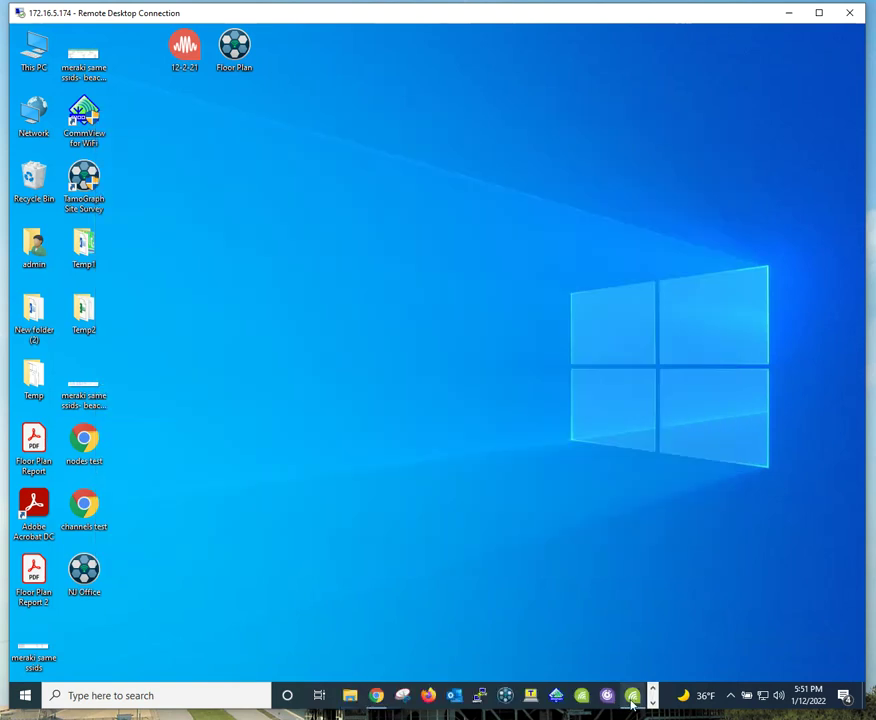
left_click(632, 697)
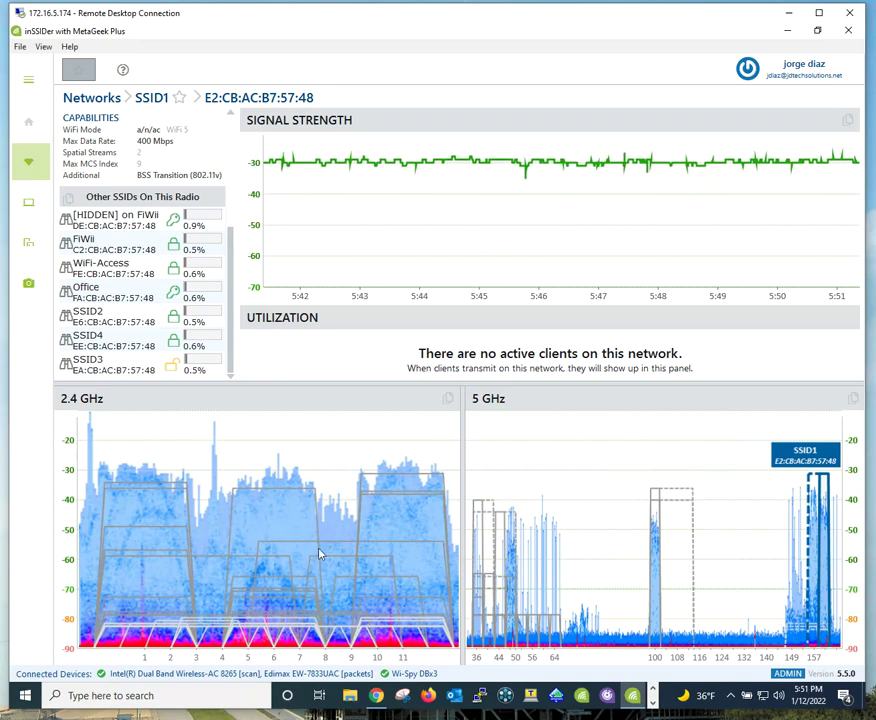